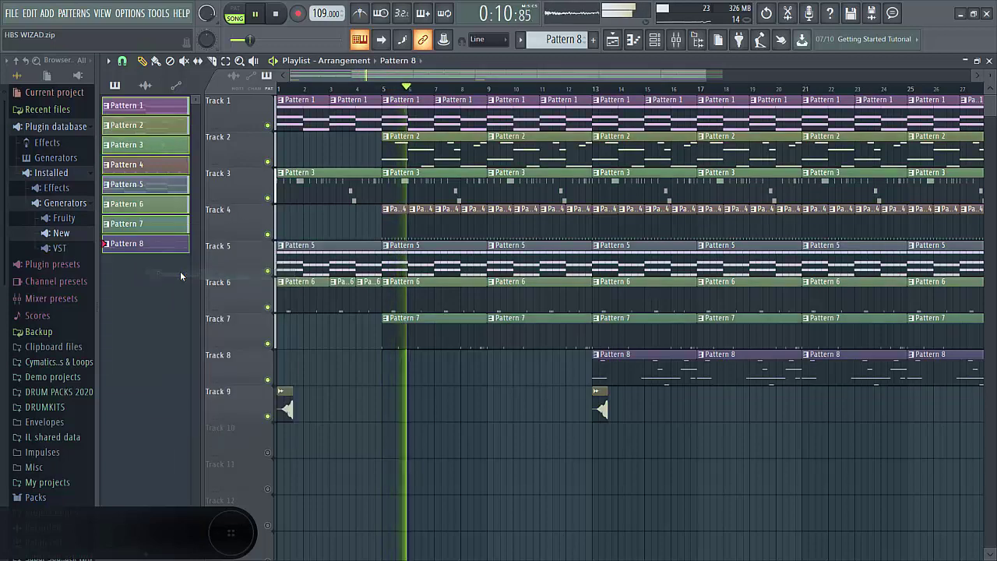
# Give all the selected patterns, Pattern 1 to Pattern 8, random colors, randomizing them twice
pyautogui.rightClick(169, 229)
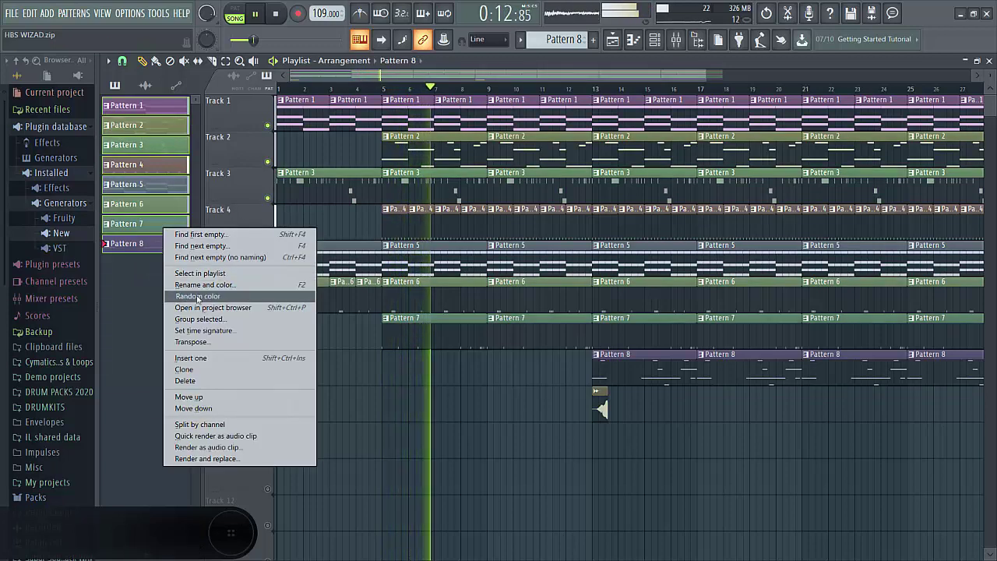
pyautogui.click(191, 297)
pyautogui.rightClick(171, 229)
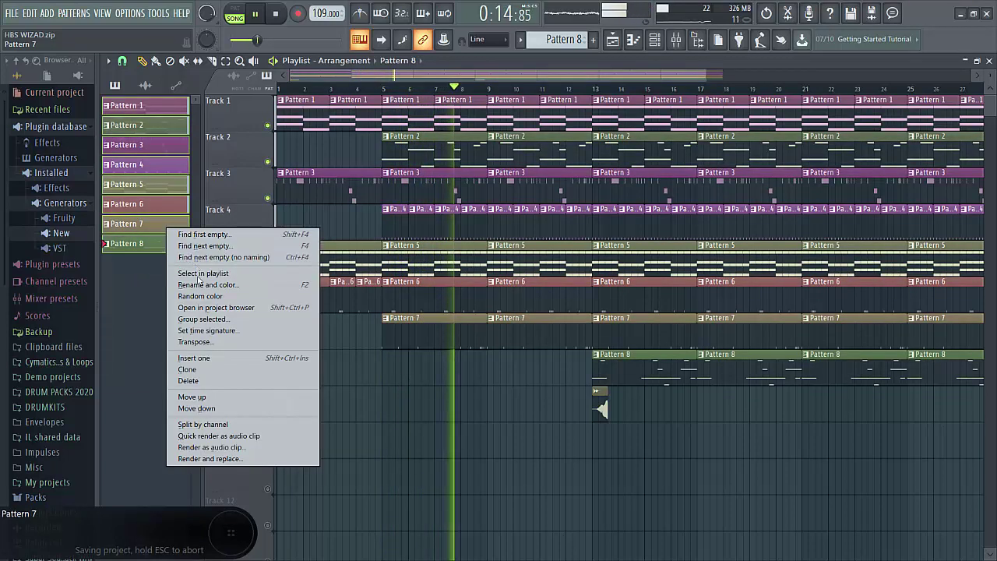
pyautogui.click(200, 297)
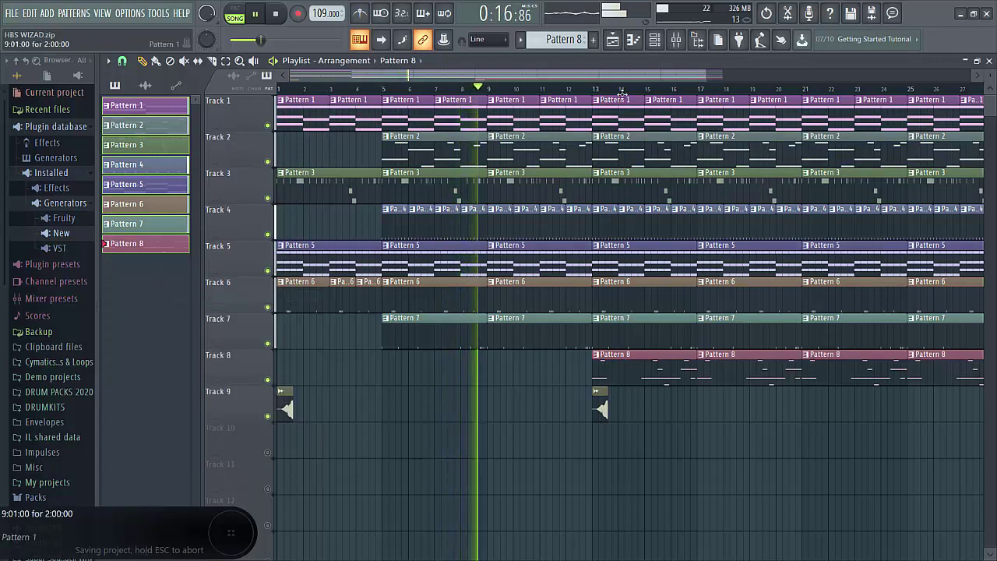
pyautogui.hotkey('ctrl', 's')
# Fit the whole arrangement into the playlist with enlarged tracks, and collapse the Plugin database folder in the browser
pyautogui.moveTo(705, 74); pyautogui.dragTo(825, 71)
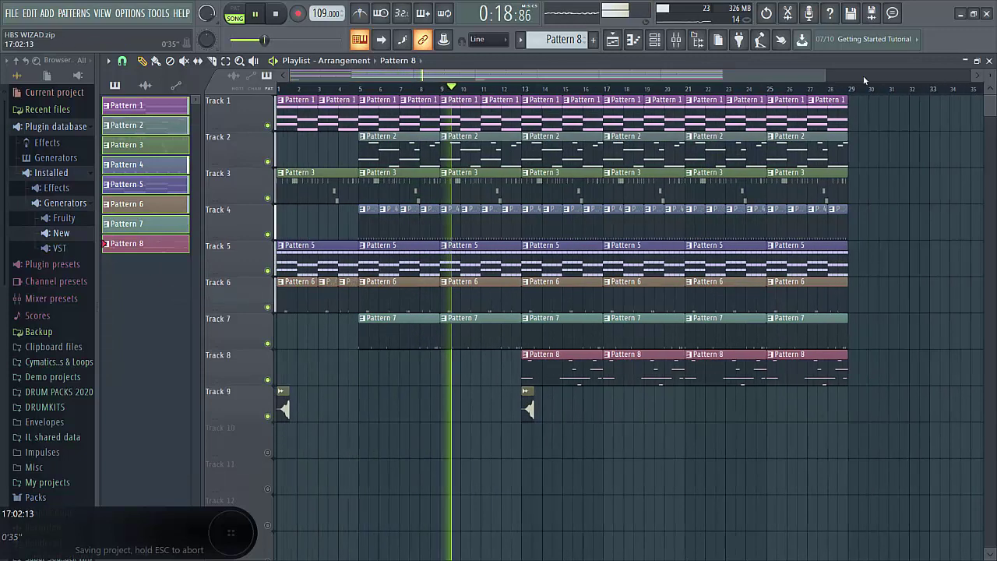
pyautogui.scroll(-5, 623, 311)
pyautogui.scroll(8, 623, 312)
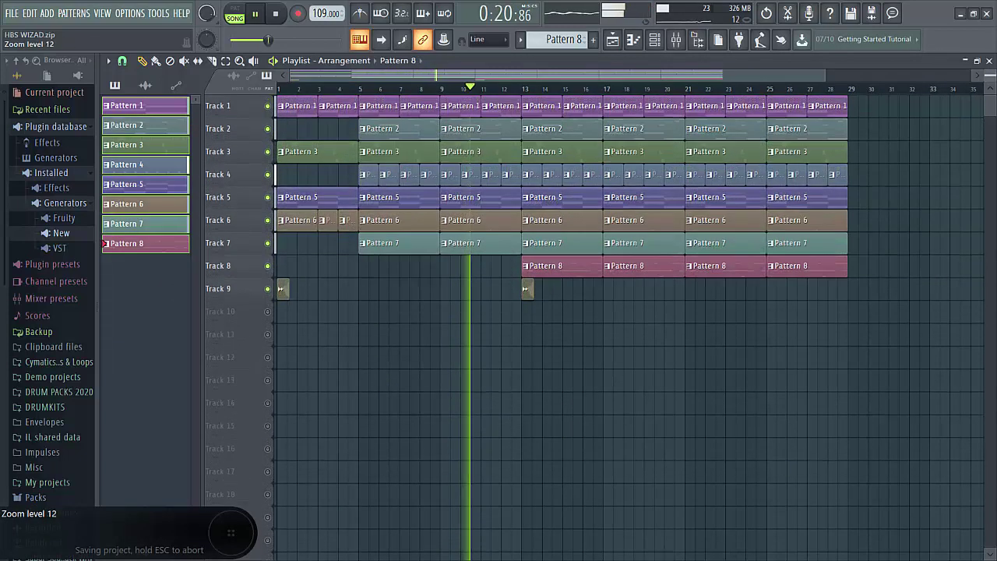
pyautogui.scroll(-1, 623, 311)
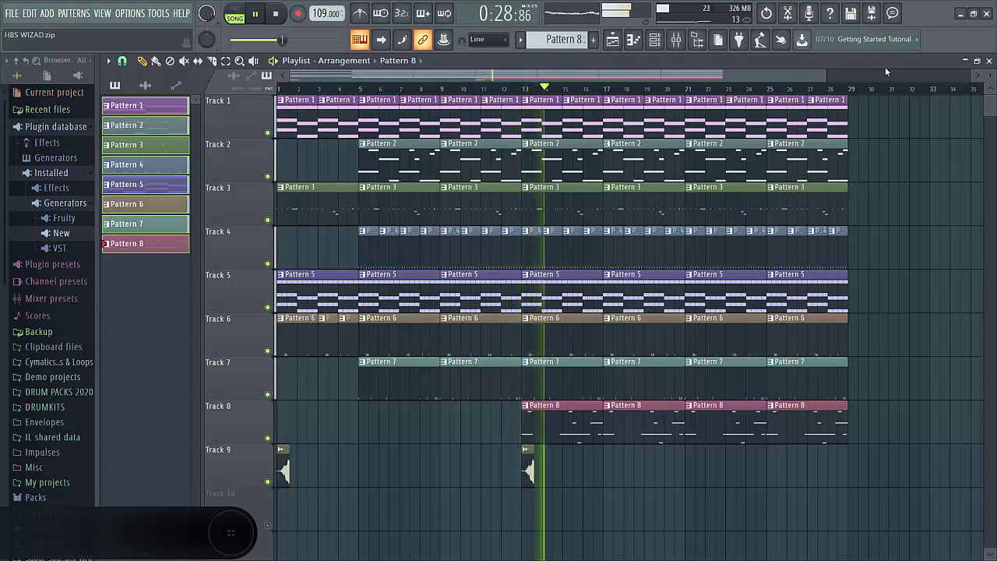
pyautogui.scroll(3, 756, 66)
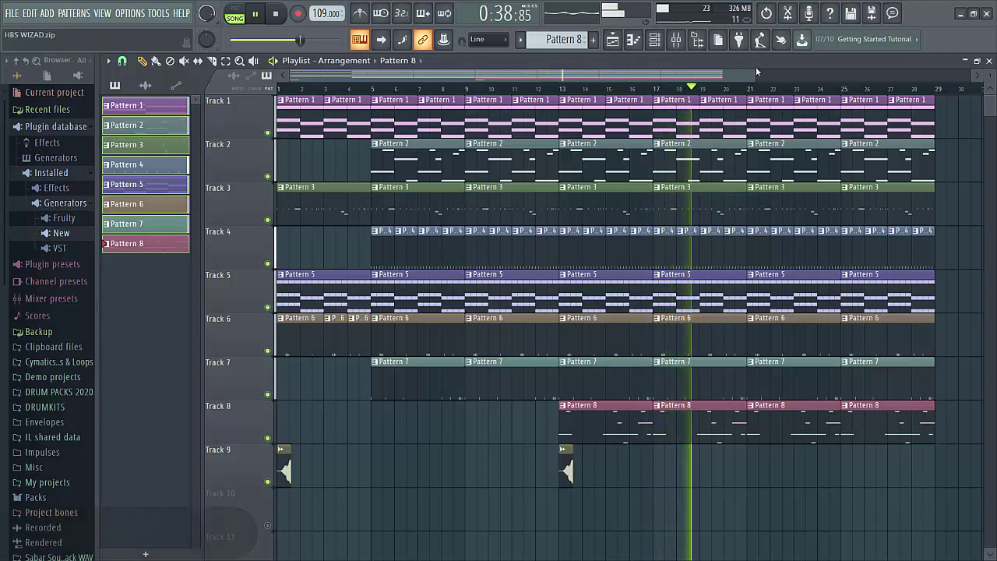
pyautogui.click(71, 127)
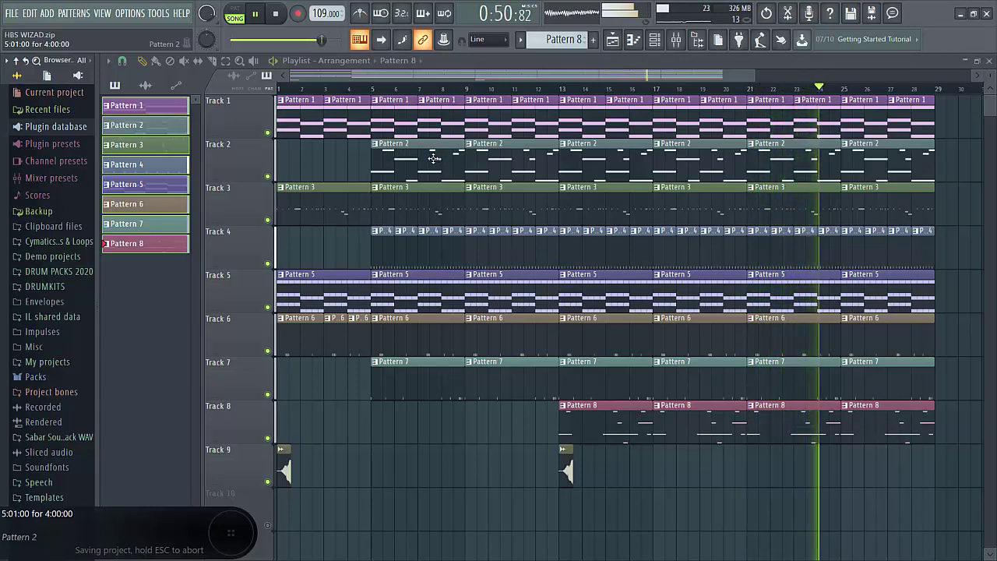
# Delete the clips from bar 25 onward on Tracks 3, 4, 5, 6 and 8 of the playlist
pyautogui.rightClick(901, 209)
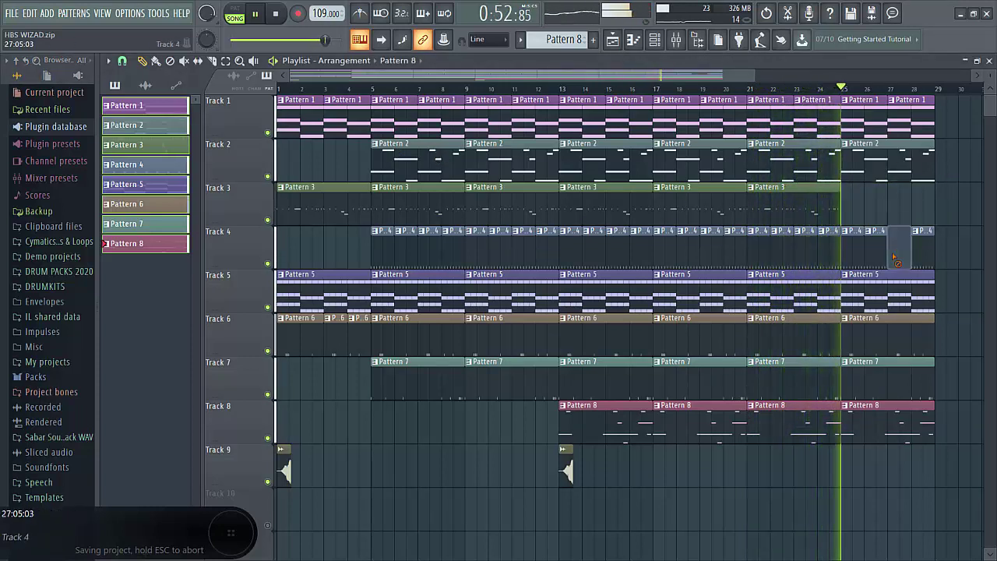
pyautogui.rightClick(897, 250)
pyautogui.rightClick(923, 251)
pyautogui.rightClick(876, 261)
pyautogui.rightClick(855, 249)
pyautogui.rightClick(873, 293)
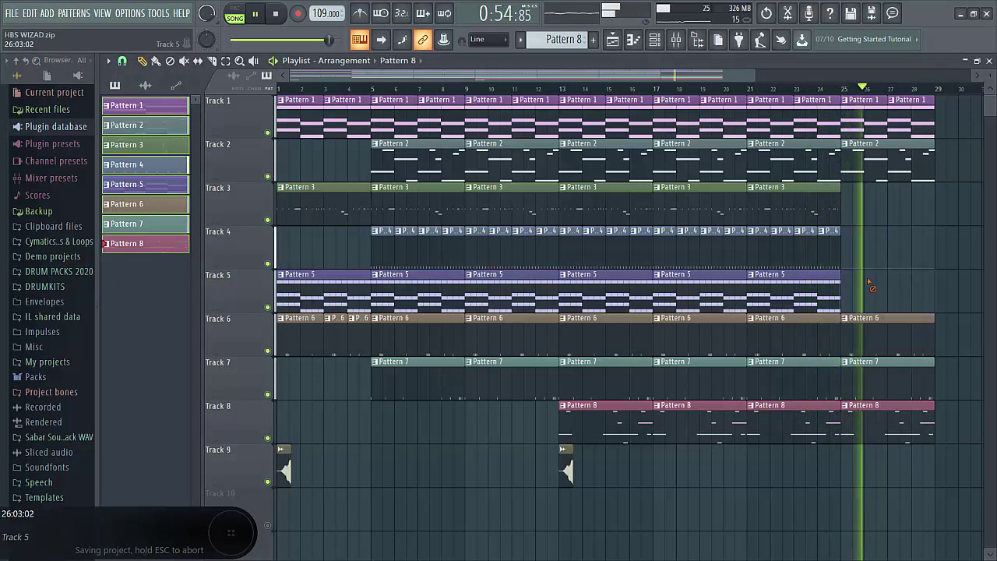
pyautogui.rightClick(878, 326)
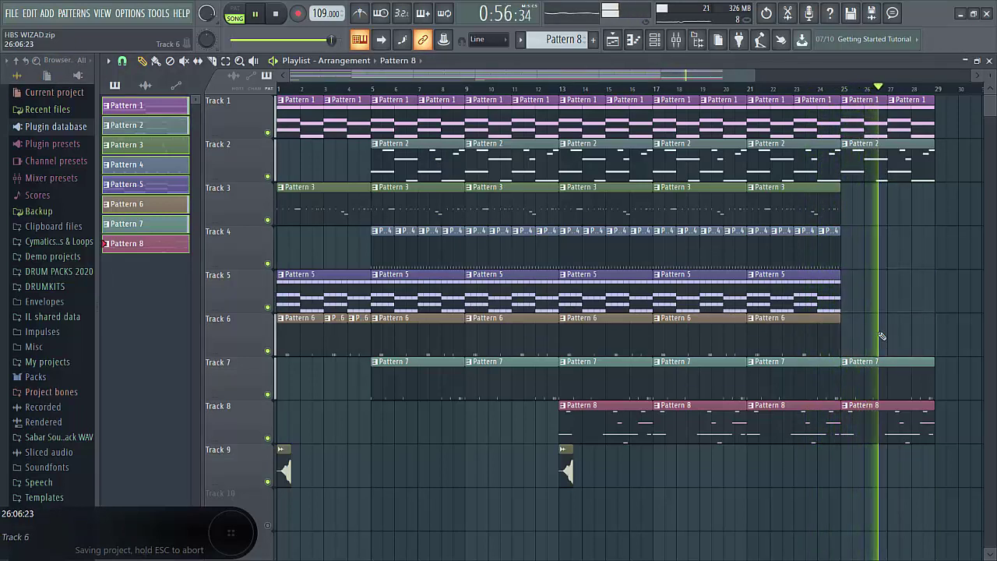
pyautogui.rightClick(895, 420)
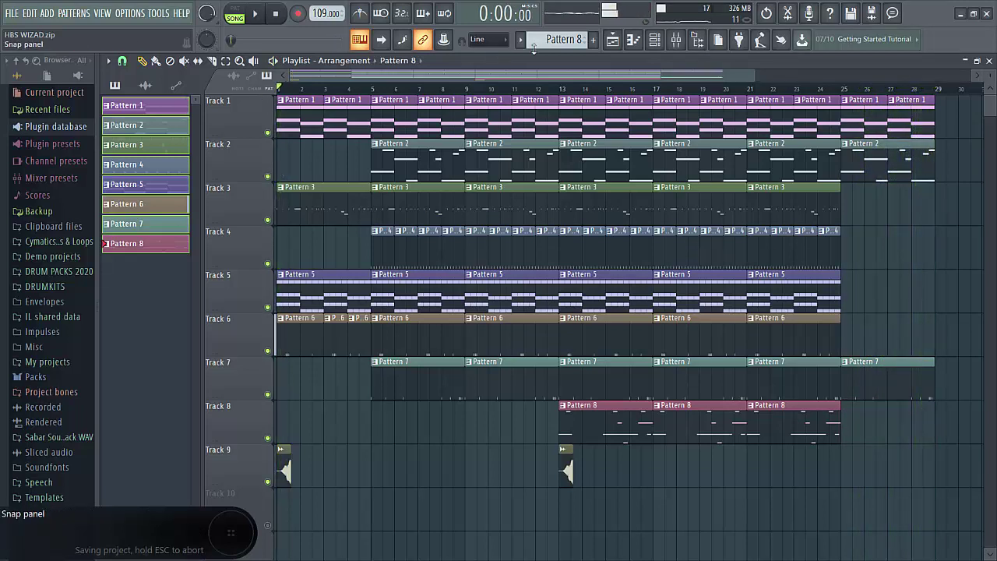
# Solo and play Track 1, and examine the chord notes of Pattern 1 in the piano roll
pyautogui.rightClick(267, 133)
pyautogui.press('space')
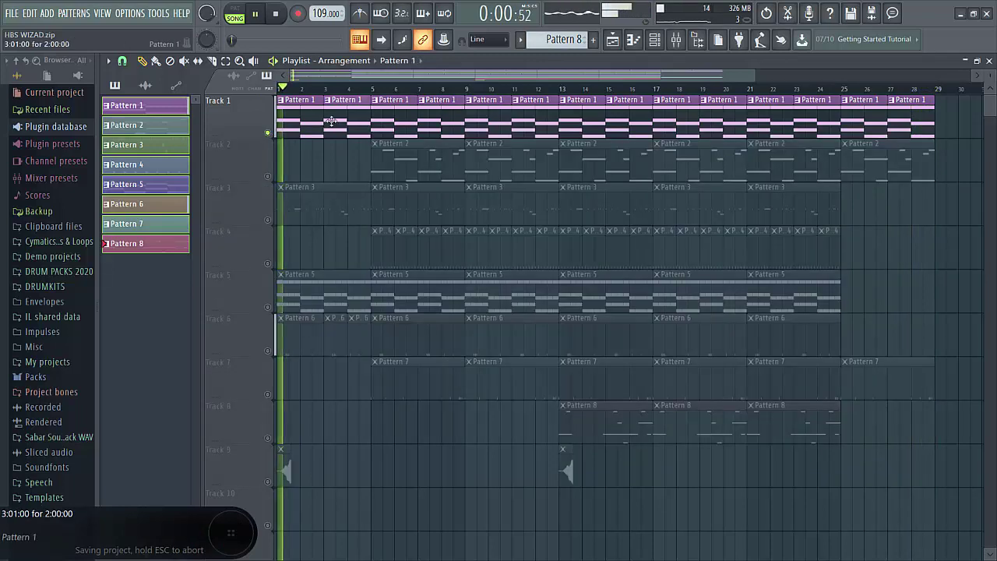
pyautogui.doubleClick(331, 121)
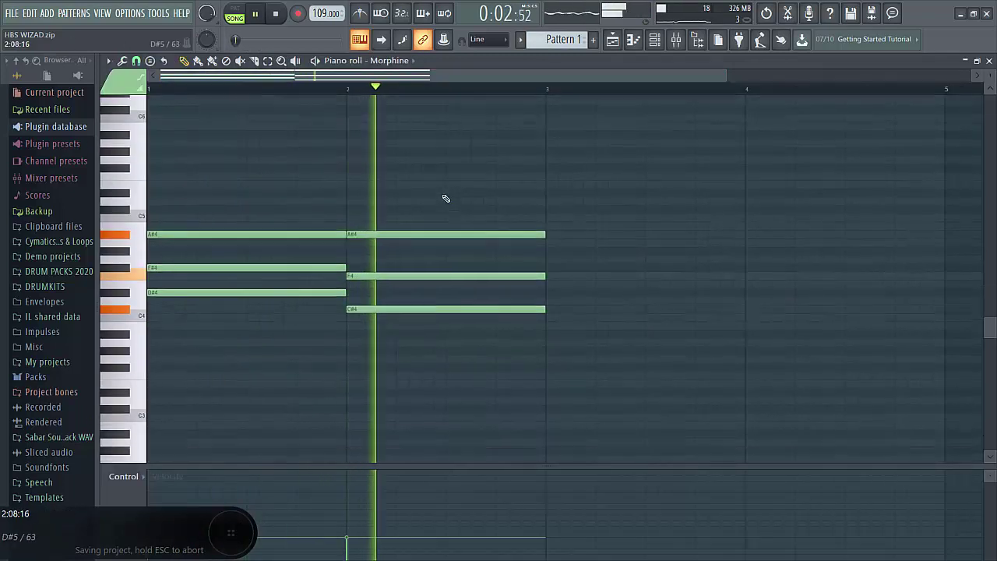
pyautogui.moveTo(728, 76); pyautogui.dragTo(596, 76)
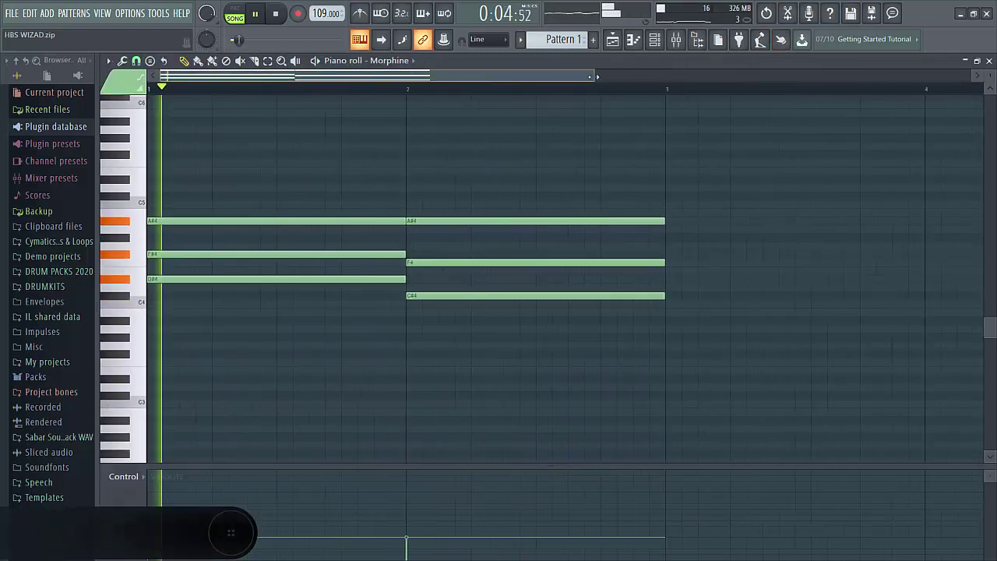
# Examine the settings and synthesizer preset of the Morphine channel used by Pattern 1, and close its window
pyautogui.click(654, 47)
pyautogui.click(429, 190)
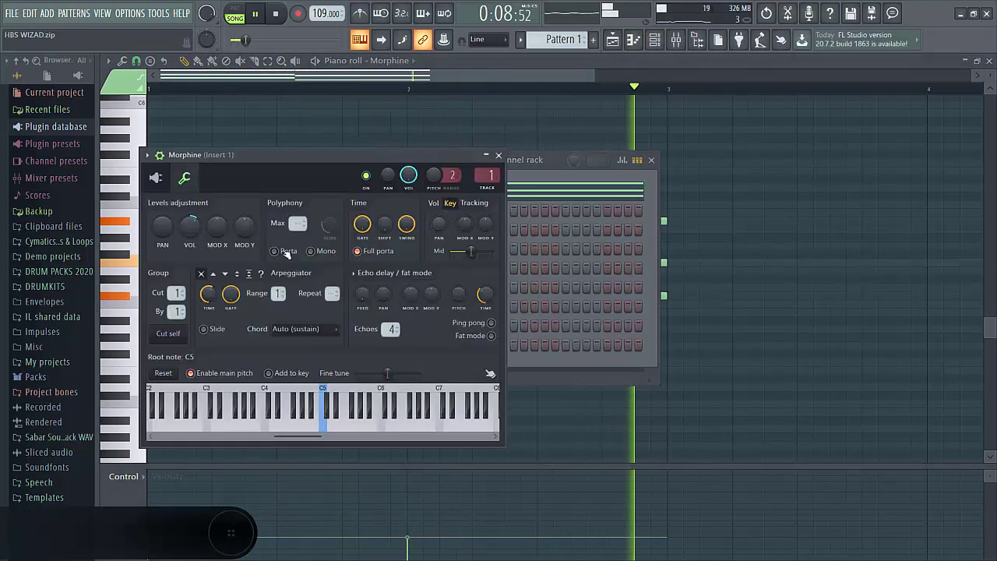
pyautogui.click(156, 177)
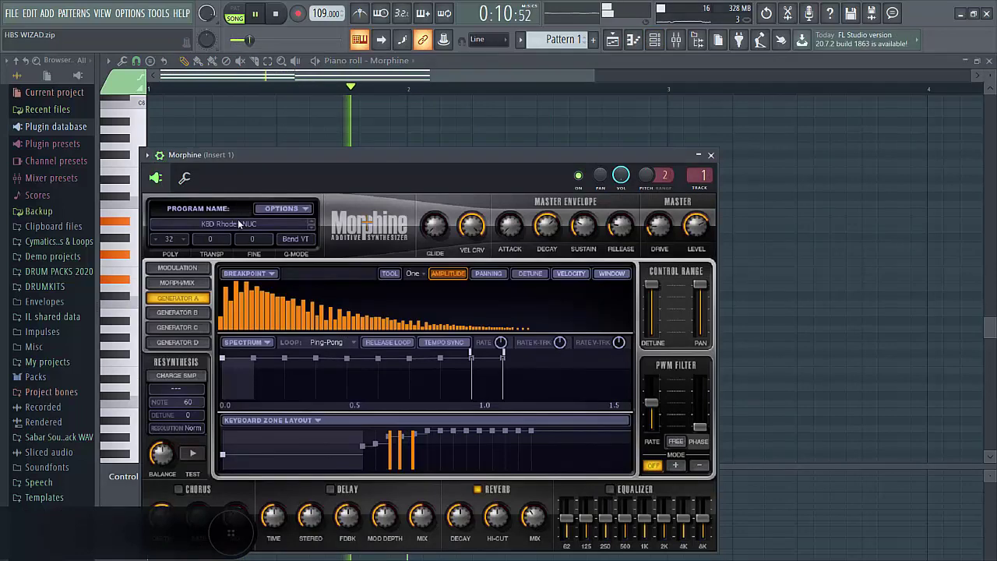
pyautogui.click(711, 155)
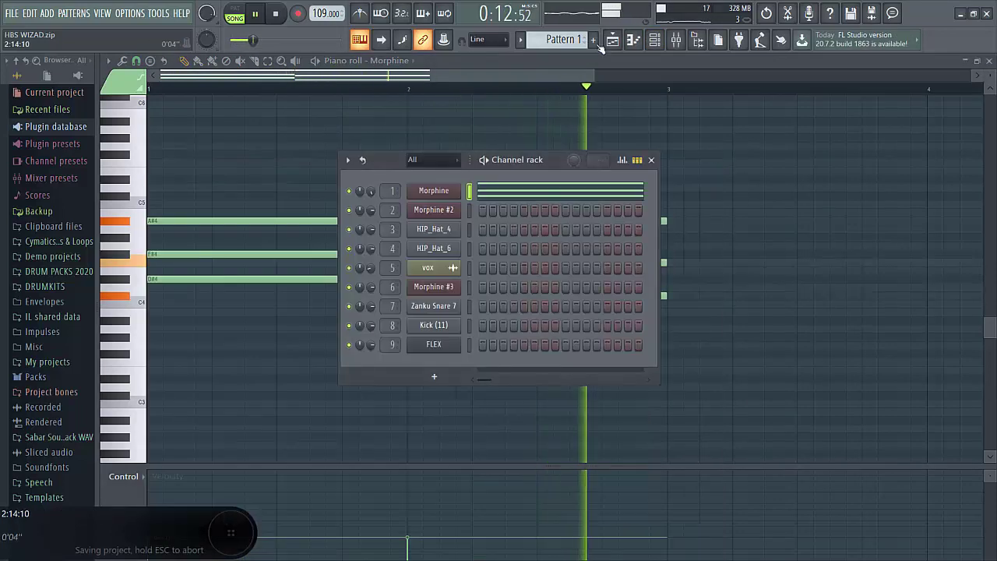
# Solo Track 2, play it from bar 5, and examine the notes of Pattern 2 in the piano roll
pyautogui.press('F1')
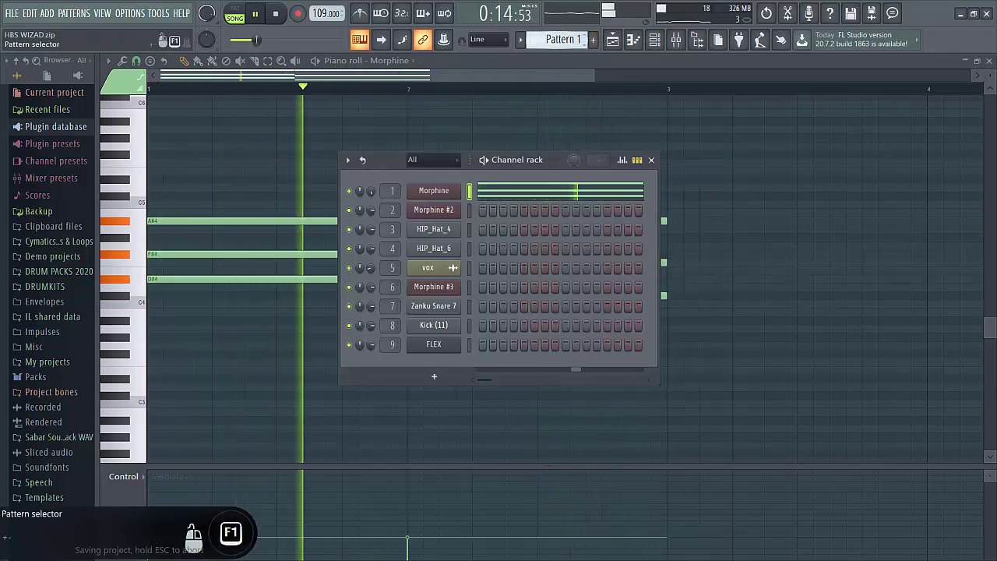
pyautogui.scroll(-1, 565, 39)
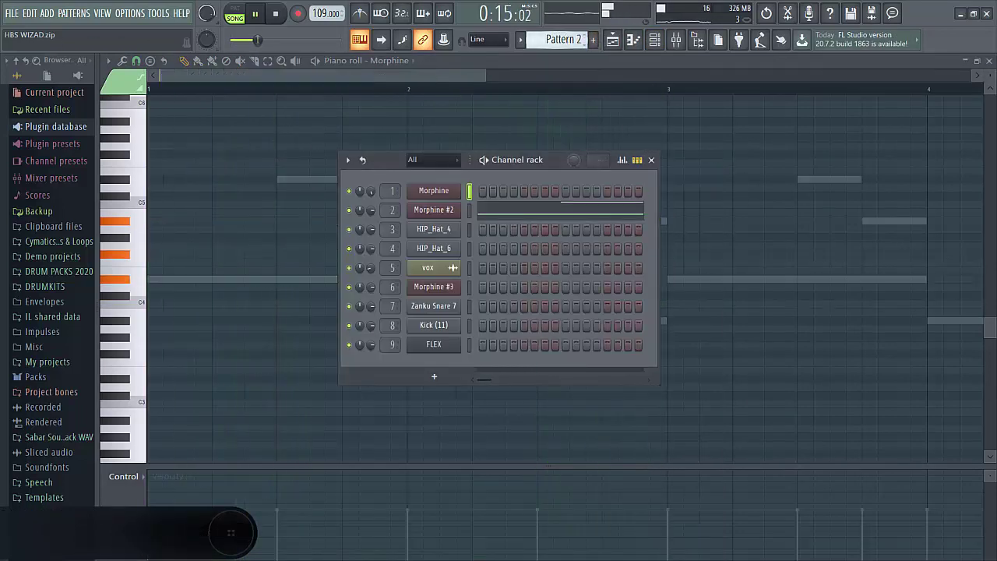
pyautogui.click(614, 42)
pyautogui.rightClick(269, 178)
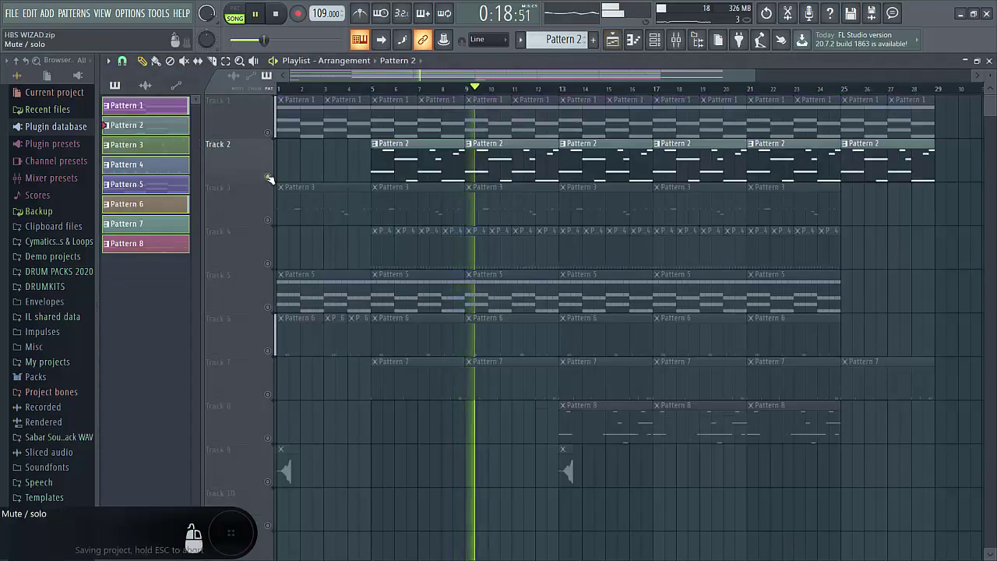
pyautogui.press('space')
pyautogui.click(376, 92)
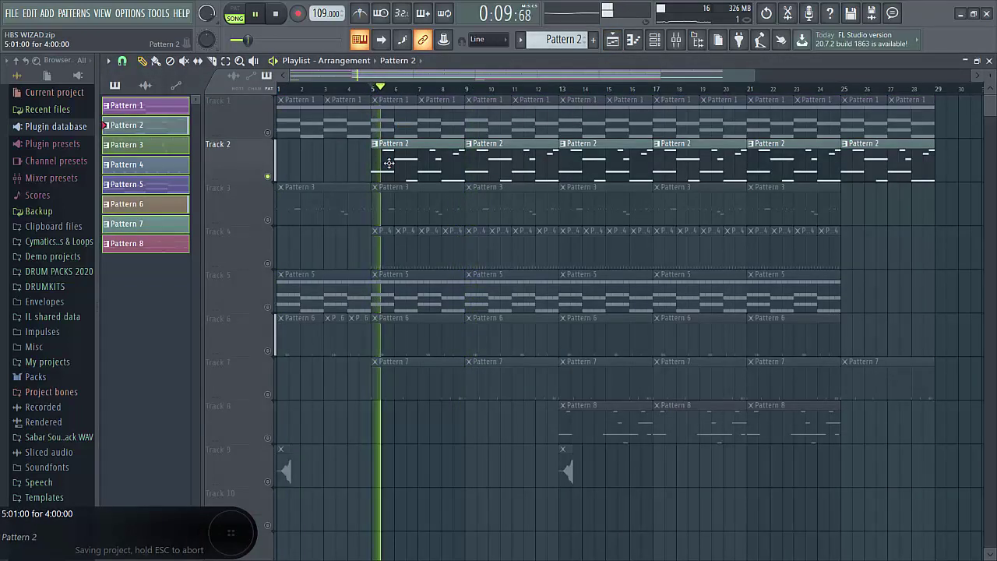
pyautogui.doubleClick(388, 163)
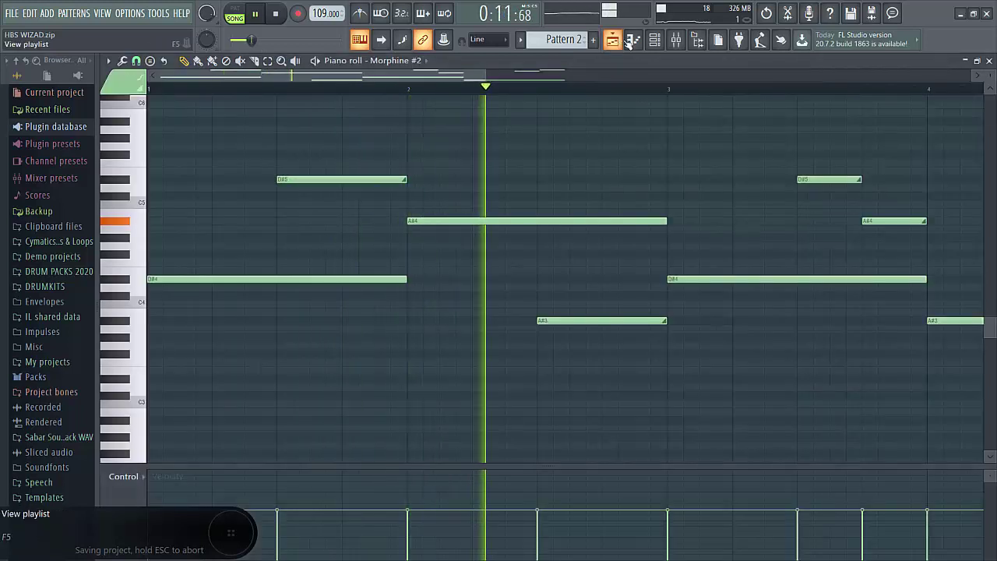
# Examine the synthesizer preset of the Morphine #2 channel, return to the playlist and stop playback
pyautogui.click(654, 40)
pyautogui.click(434, 206)
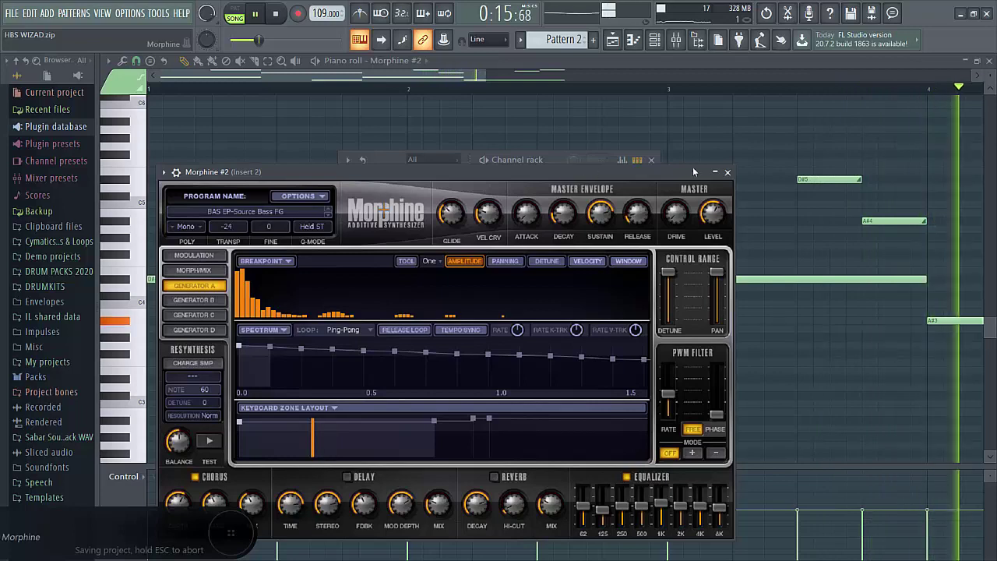
pyautogui.click(727, 172)
pyautogui.click(614, 40)
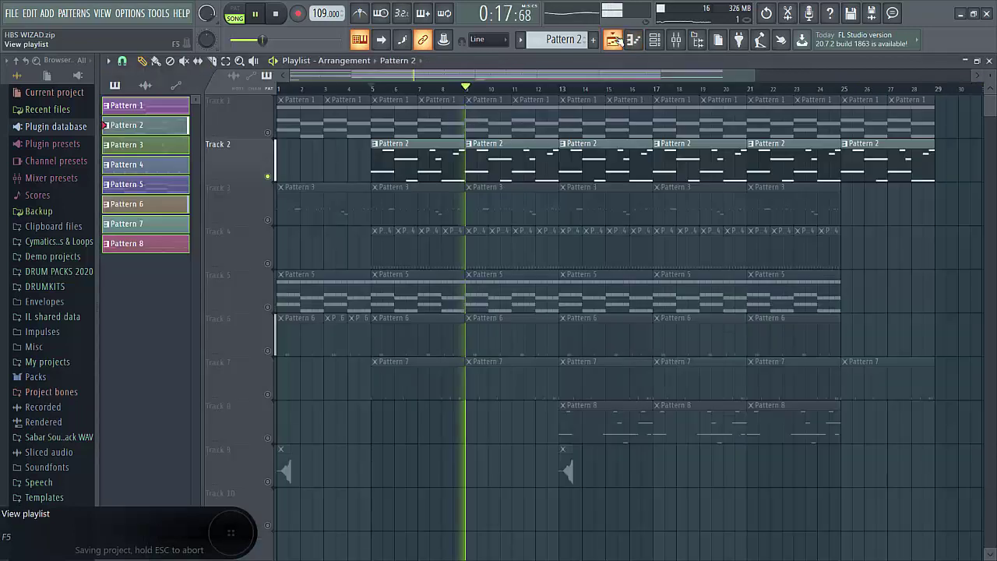
pyautogui.press('space')
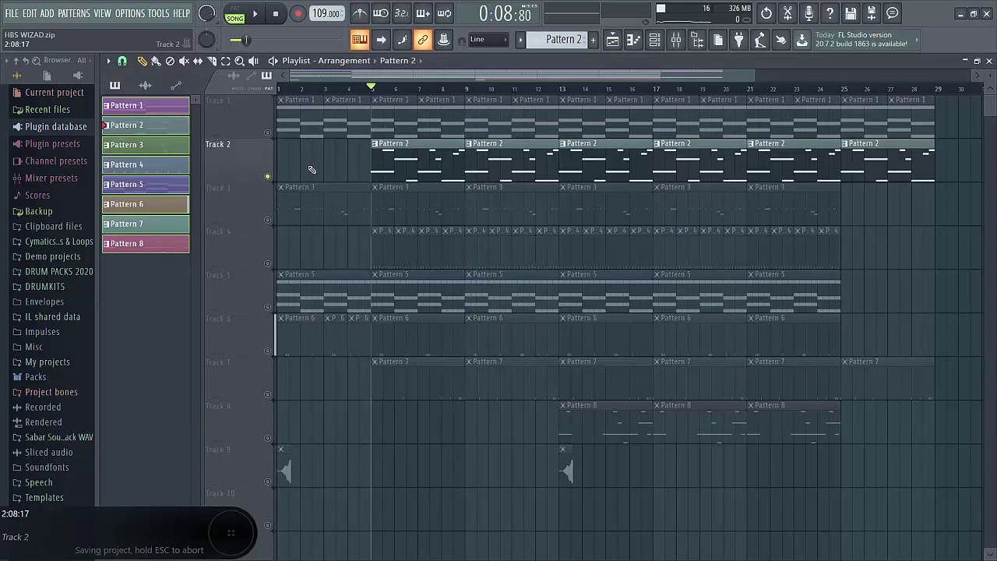
# Solo and play Track 3, and examine all the hi-hat notes of Pattern 3 in the piano roll before returning to the playlist
pyautogui.keyDown('ctrl'); pyautogui.click(268, 220); pyautogui.keyUp('ctrl')
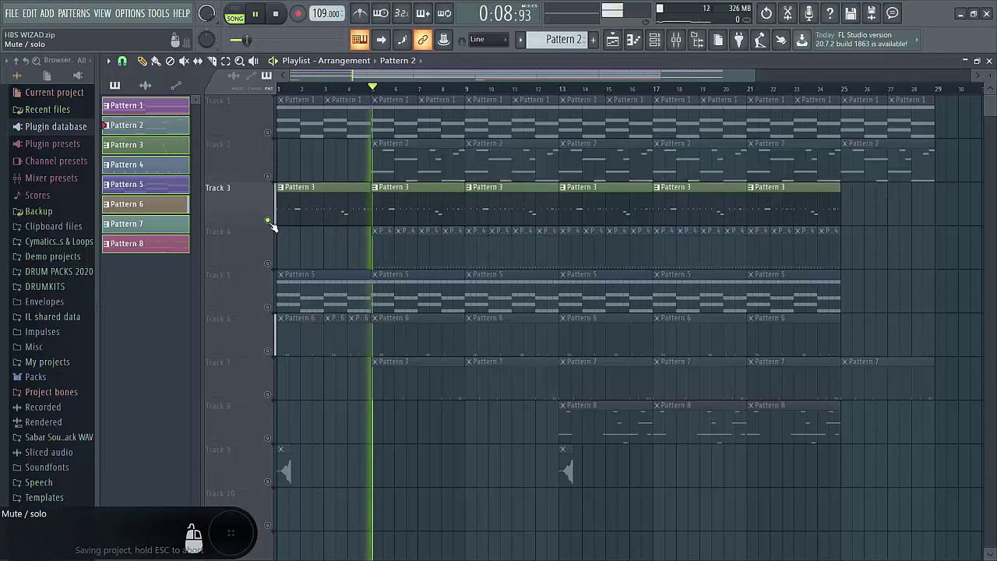
pyautogui.doubleClick(424, 204)
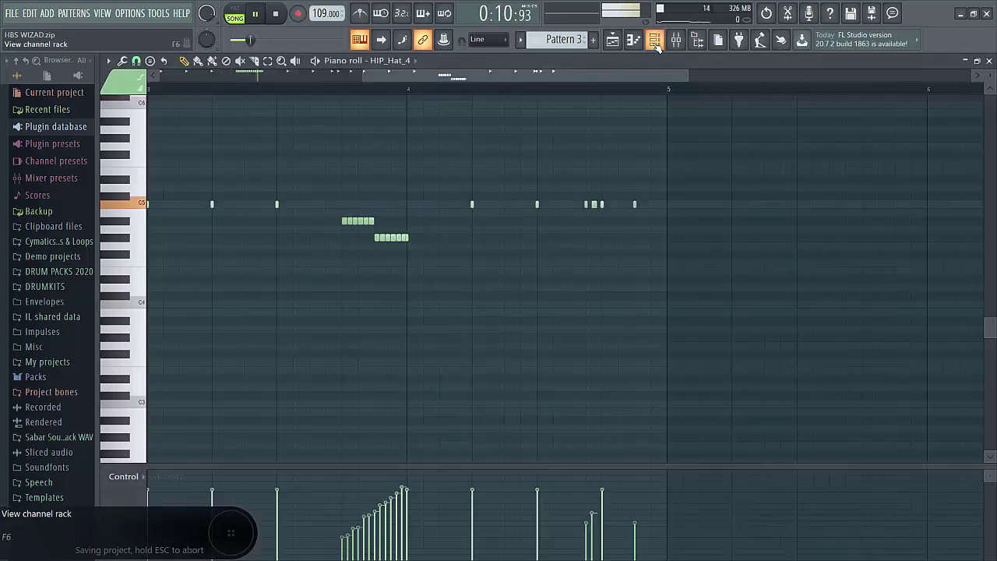
pyautogui.moveTo(593, 76); pyautogui.dragTo(376, 78)
pyautogui.moveTo(482, 77); pyautogui.dragTo(747, 77)
pyautogui.hotkey('ctrl', 's')
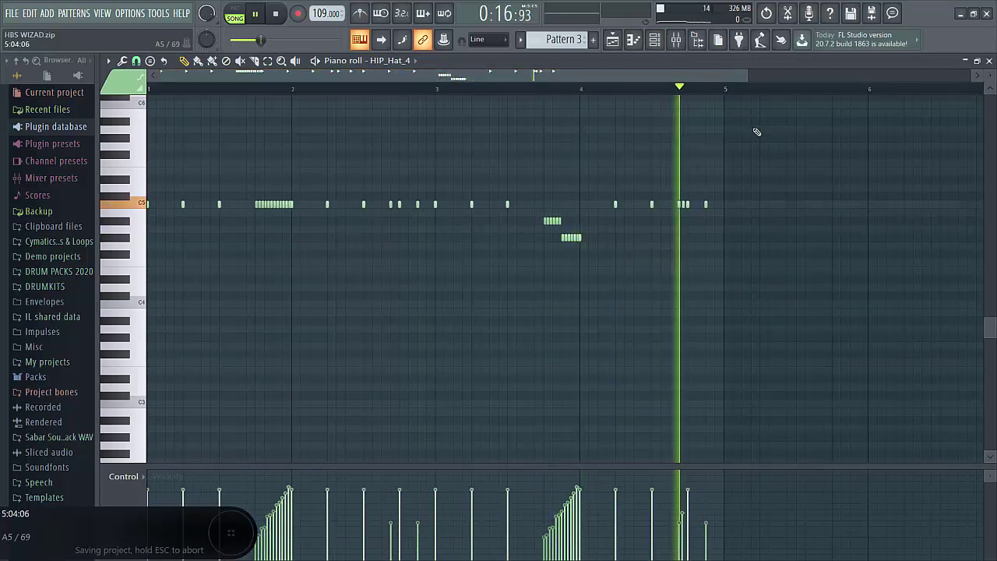
pyautogui.click(635, 41)
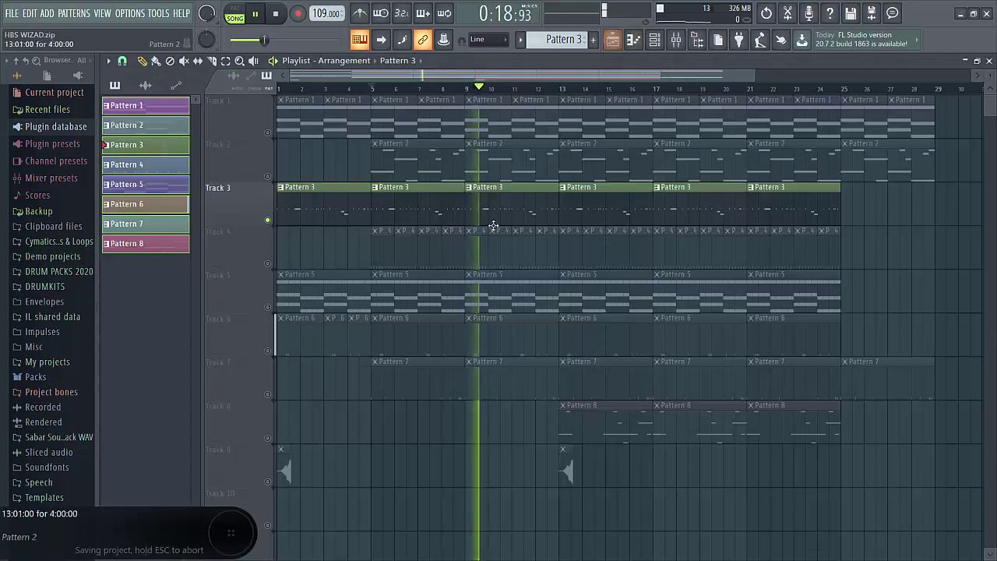
pyautogui.press('space')
# Solo and play Track 4, examine the hi-hat notes of Pattern 4 in the piano roll, and return to the playlist
pyautogui.rightClick(269, 263)
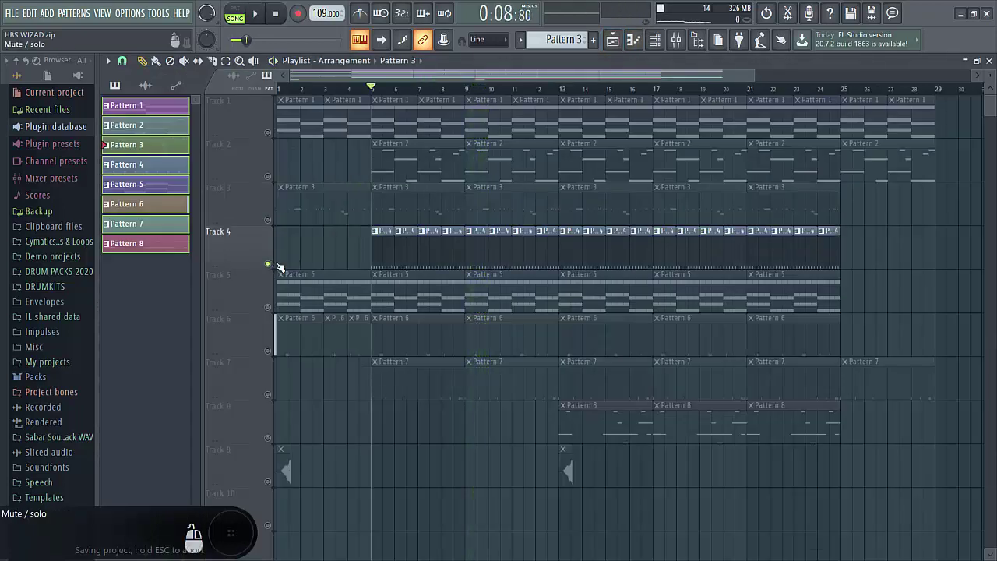
pyautogui.doubleClick(383, 258)
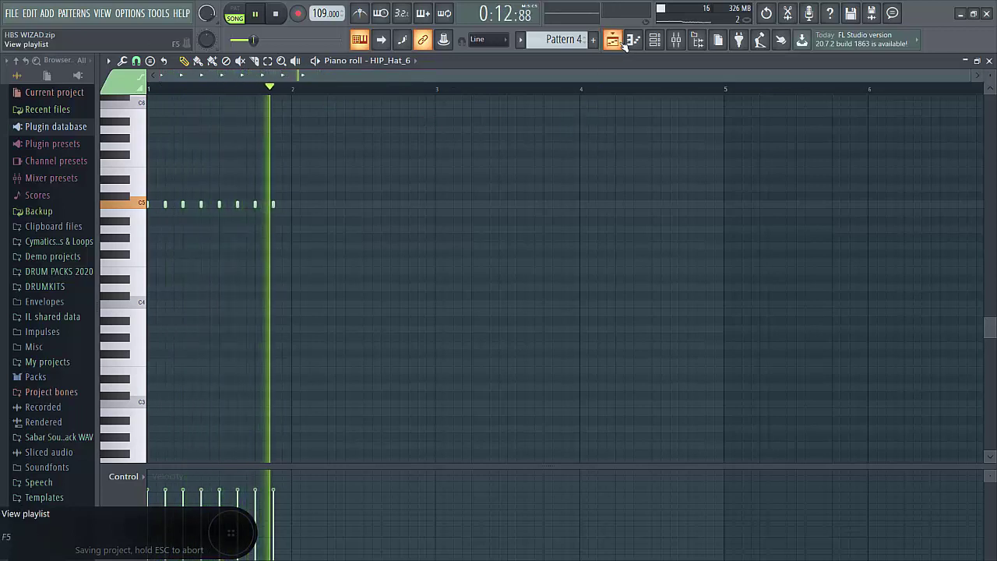
pyautogui.click(615, 42)
pyautogui.press('space')
# Solo and play Track 5, and examine the repeated chord notes of Pattern 5 in the piano roll
pyautogui.rightClick(270, 309)
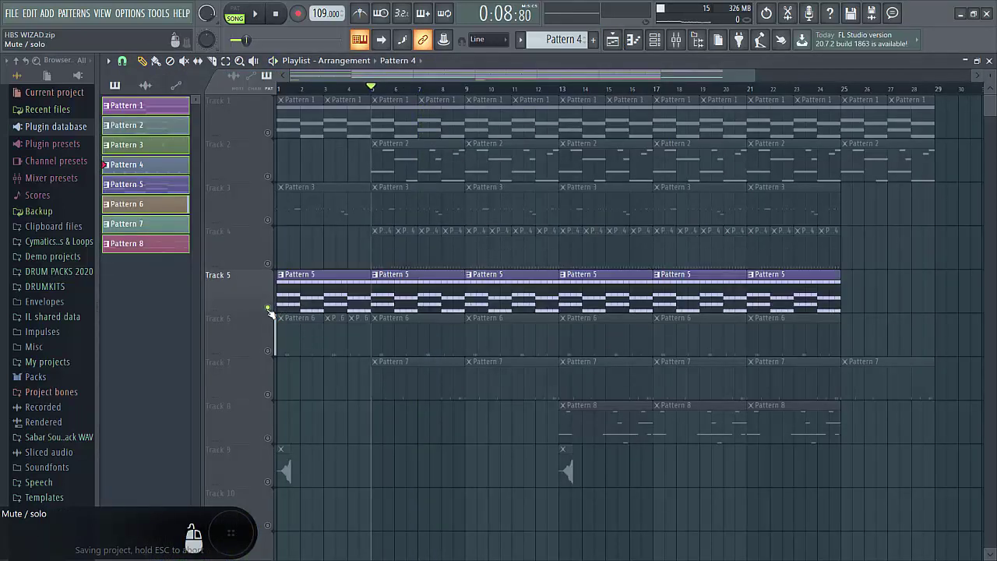
pyautogui.doubleClick(410, 299)
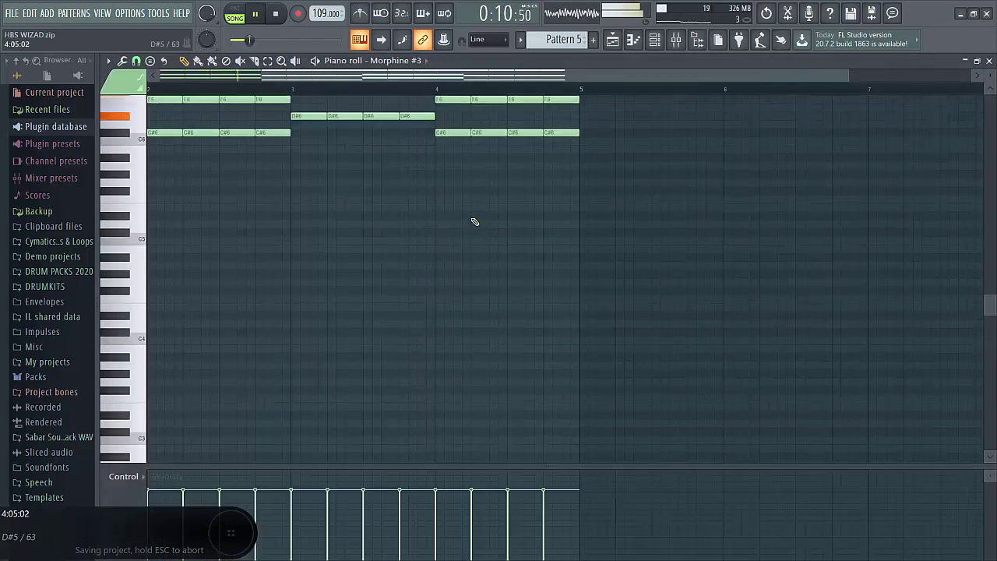
pyautogui.scroll(2, 584, 200)
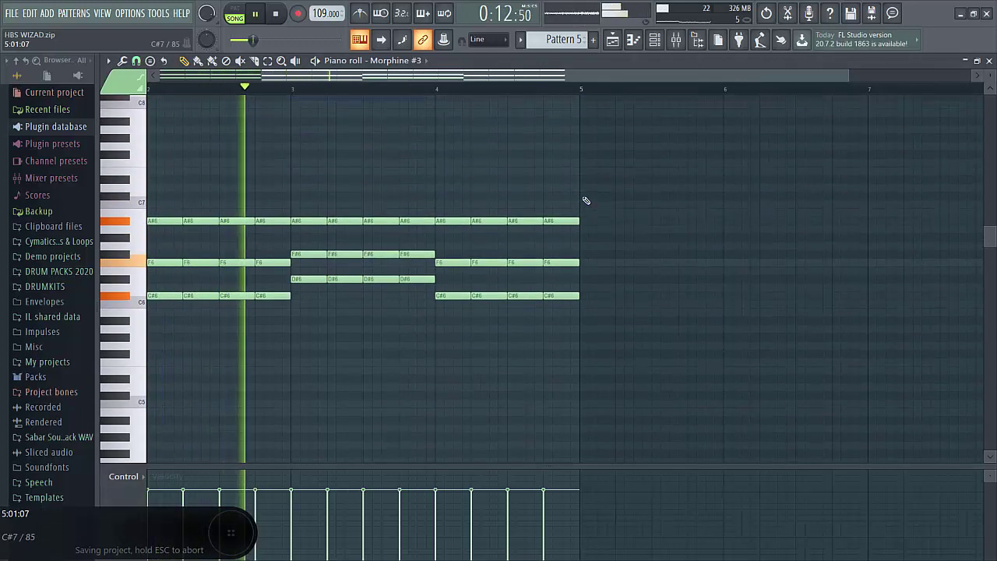
# Examine the Fruity Love Philter effect on mixer Insert 6, and return to the playlist
pyautogui.click(676, 39)
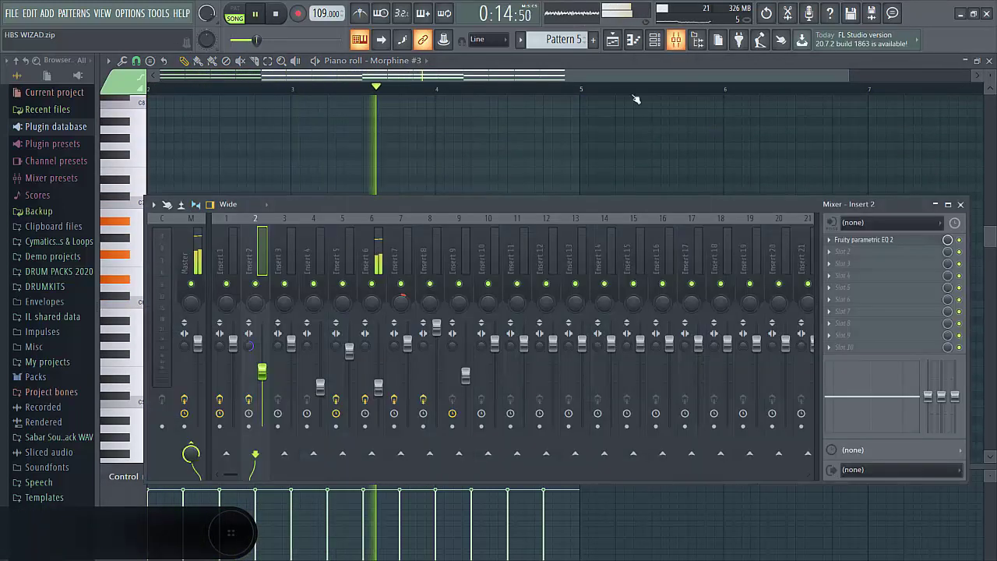
pyautogui.click(858, 242)
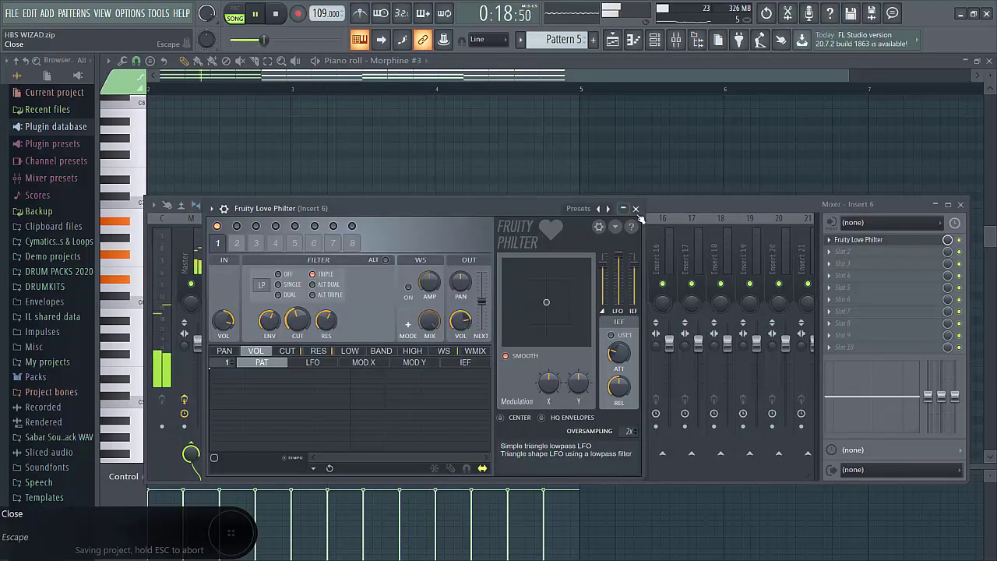
pyautogui.click(612, 41)
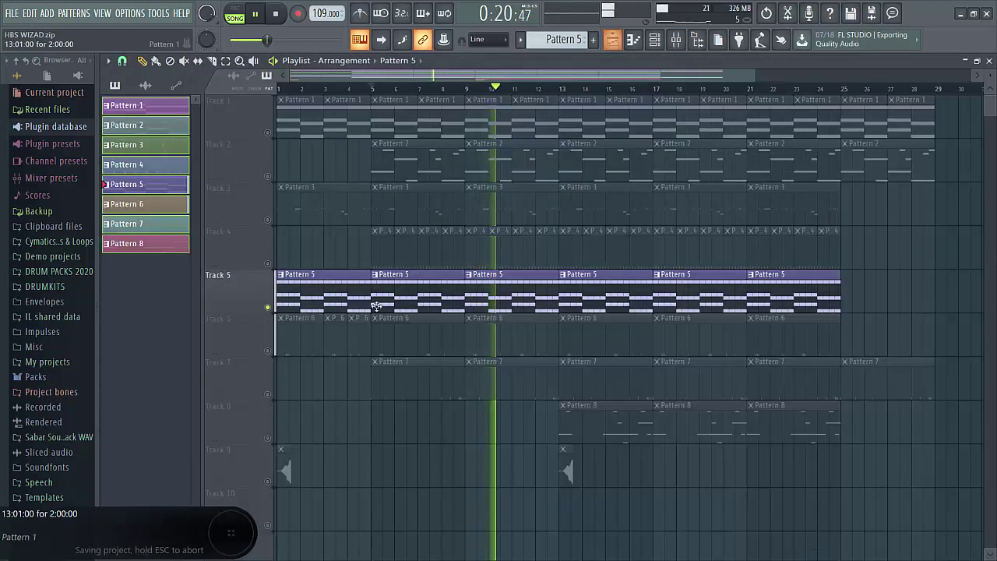
# Solo and play Track 6, examine all the snare notes of Pattern 6 in the piano roll, and return to the playlist
pyautogui.rightClick(268, 351)
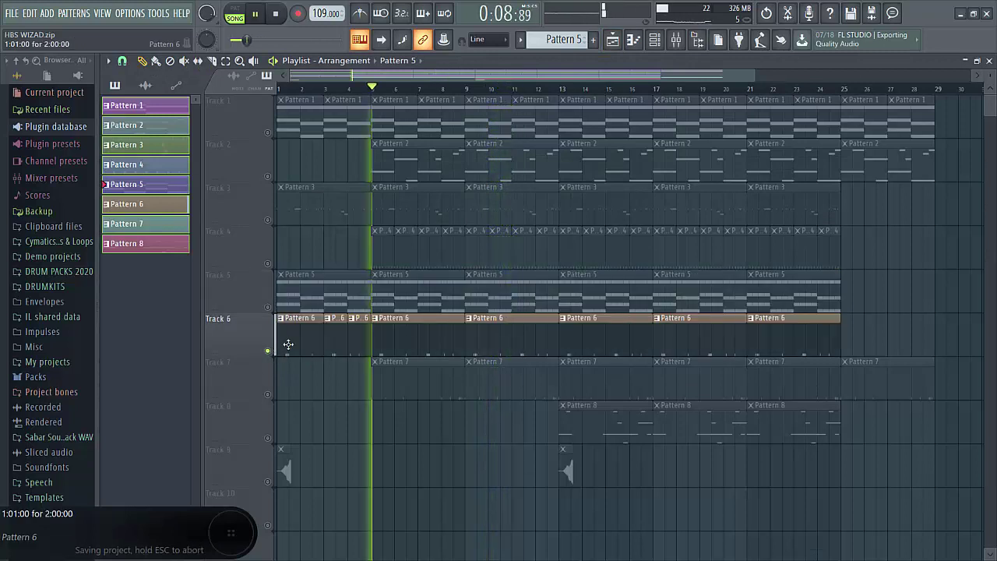
pyautogui.doubleClick(398, 341)
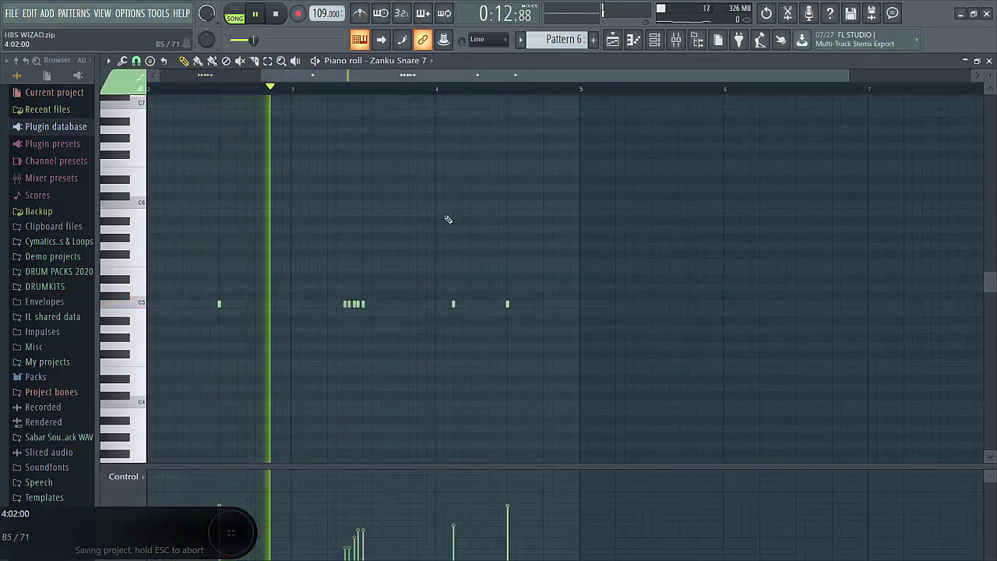
pyautogui.moveTo(294, 75); pyautogui.dragTo(193, 75)
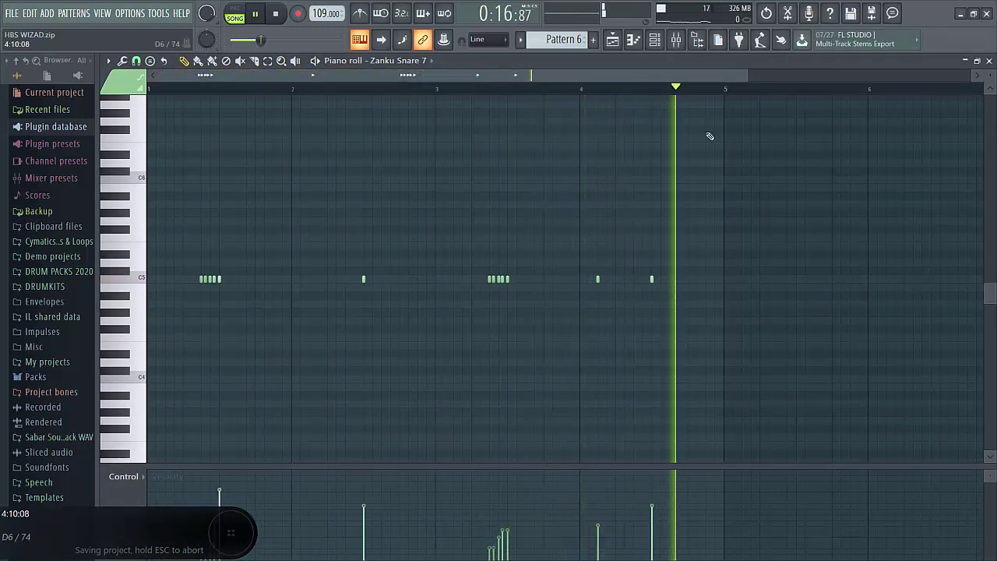
pyautogui.click(612, 39)
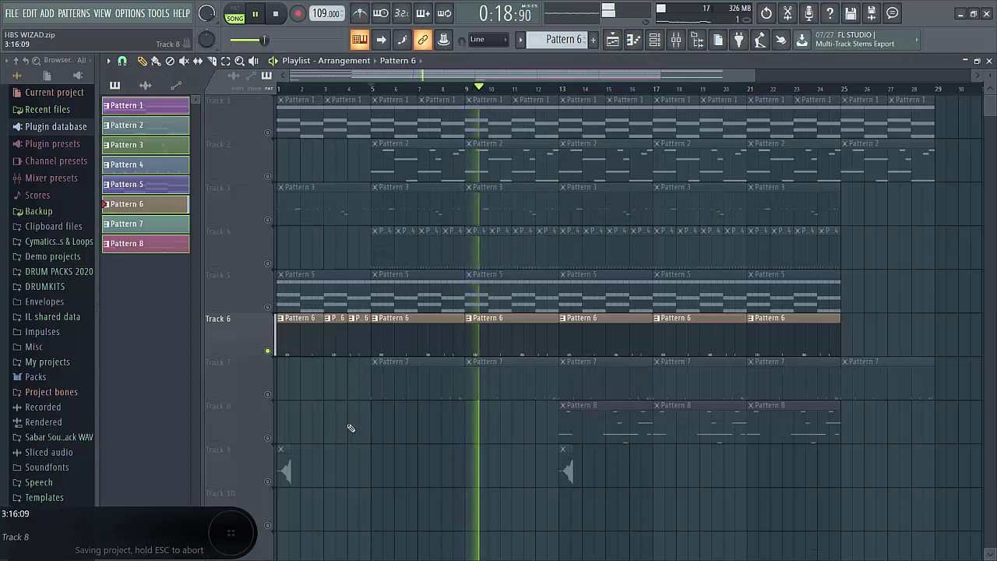
# Solo and play Track 7, and examine the kick notes of Pattern 7 in the piano roll
pyautogui.press('space')
pyautogui.press('space')
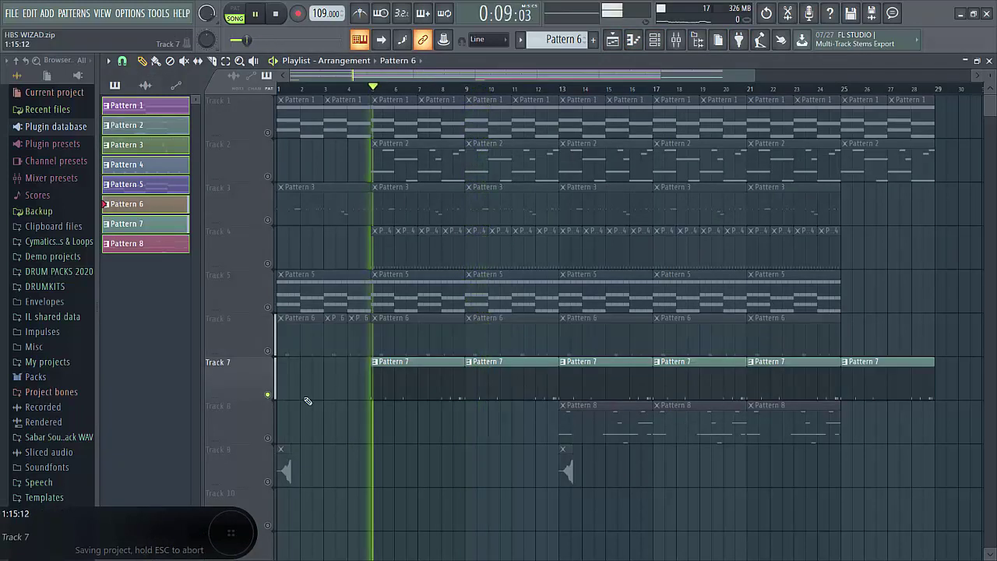
pyautogui.doubleClick(390, 387)
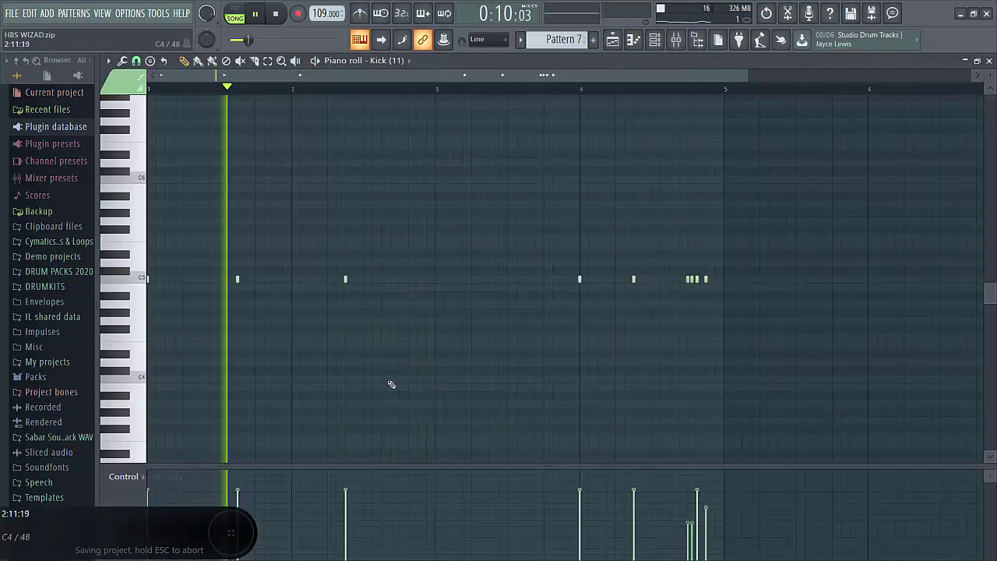
# Examine the Fruity soft clipper on the kick's mixer track, Insert 8, and return to the playlist
pyautogui.click(676, 43)
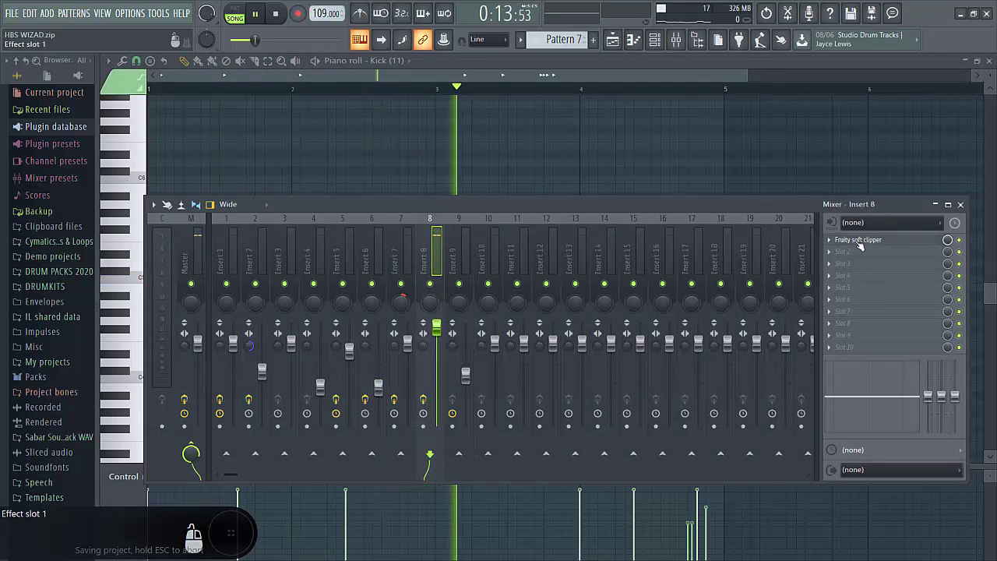
pyautogui.click(859, 241)
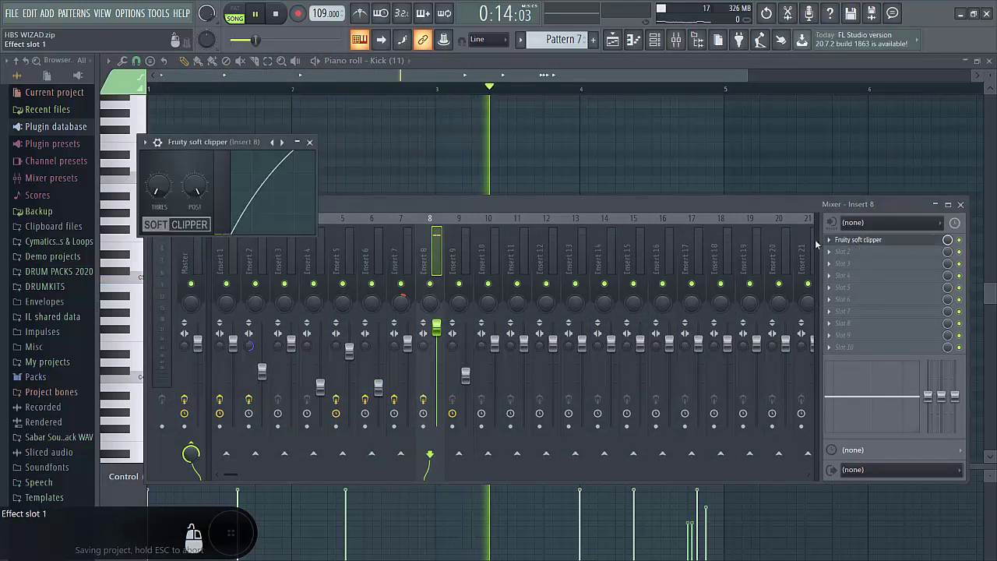
pyautogui.click(613, 42)
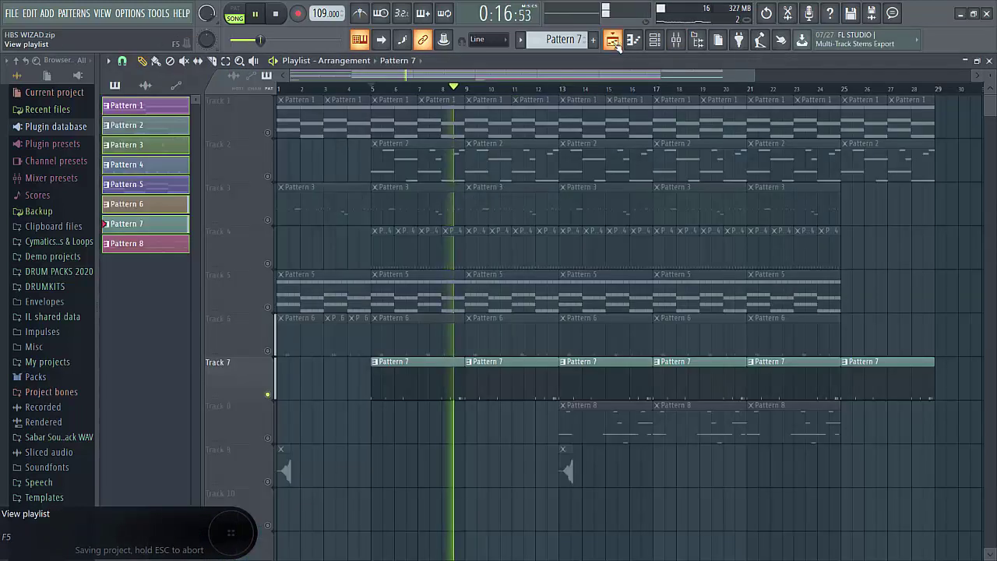
# Solo and play Track 8, and examine the bass notes of Pattern 8 in the piano roll
pyautogui.rightClick(269, 438)
pyautogui.press('space')
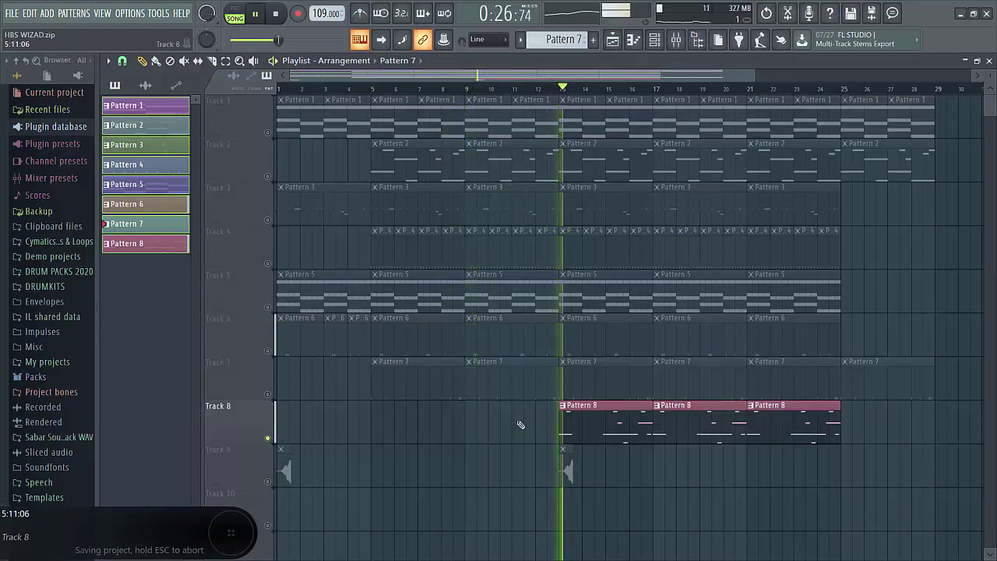
pyautogui.doubleClick(577, 424)
# Examine the preset loaded in the FLEX channel, close the instrument and return to the playlist
pyautogui.click(654, 40)
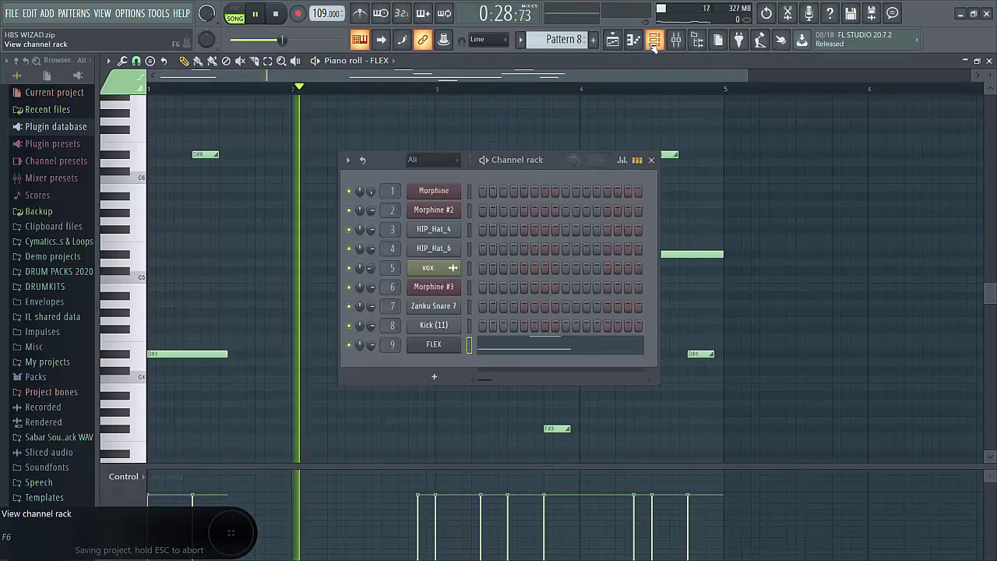
pyautogui.click(434, 344)
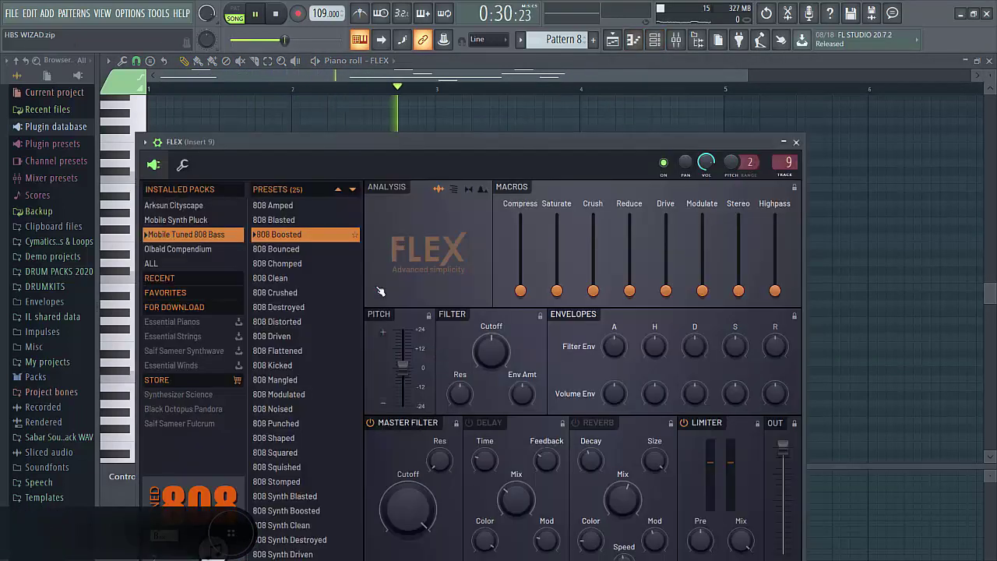
pyautogui.click(796, 143)
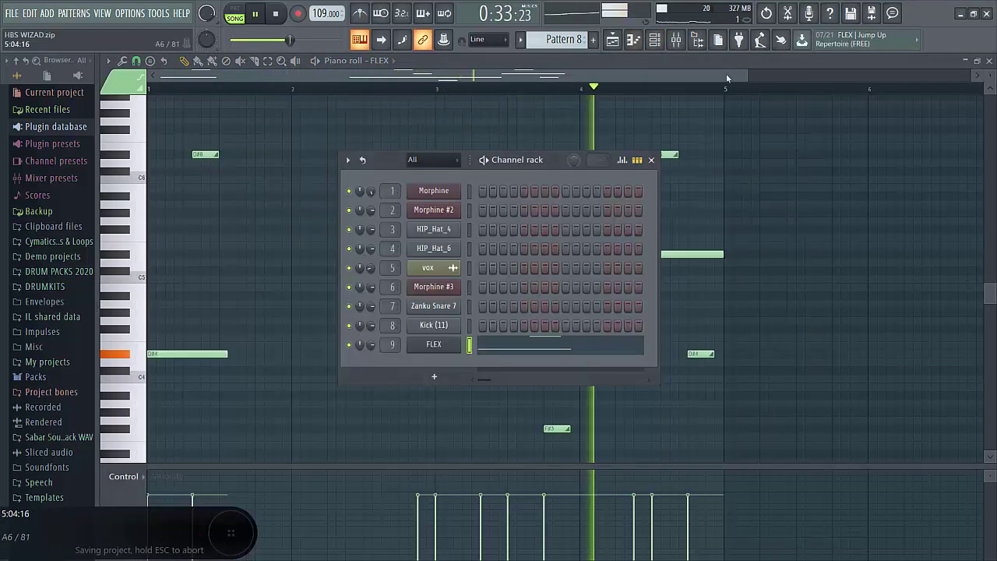
pyautogui.click(612, 41)
# Solo and play Track 9, examine the sample settings of its vox clip at bar 13, and close them
pyautogui.click(270, 484)
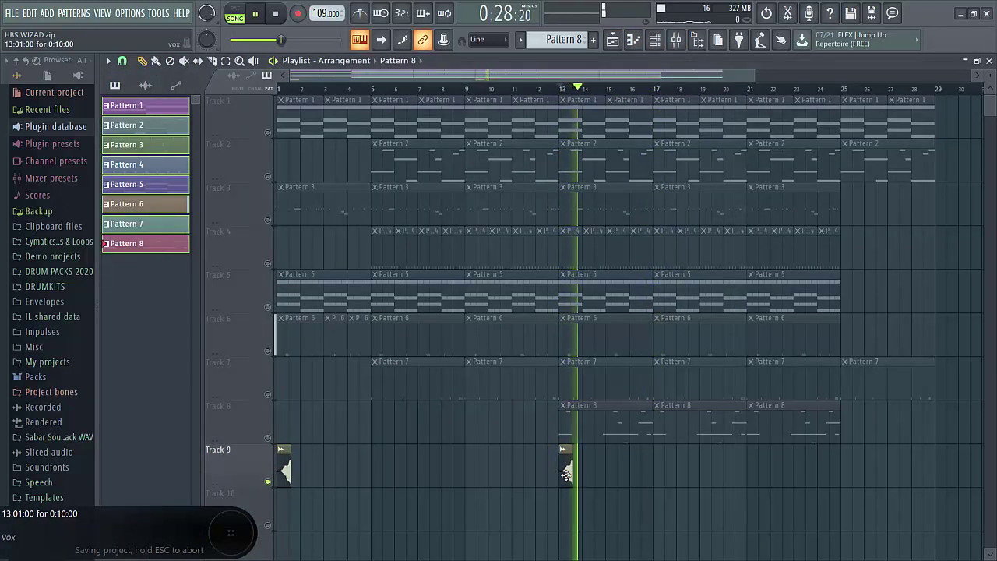
pyautogui.doubleClick(566, 471)
pyautogui.press('space')
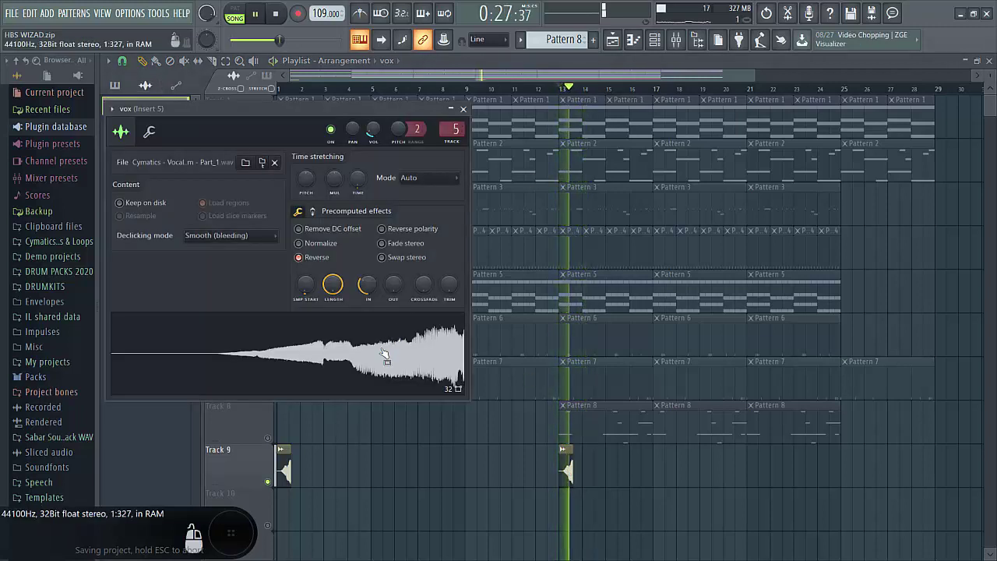
pyautogui.click(463, 109)
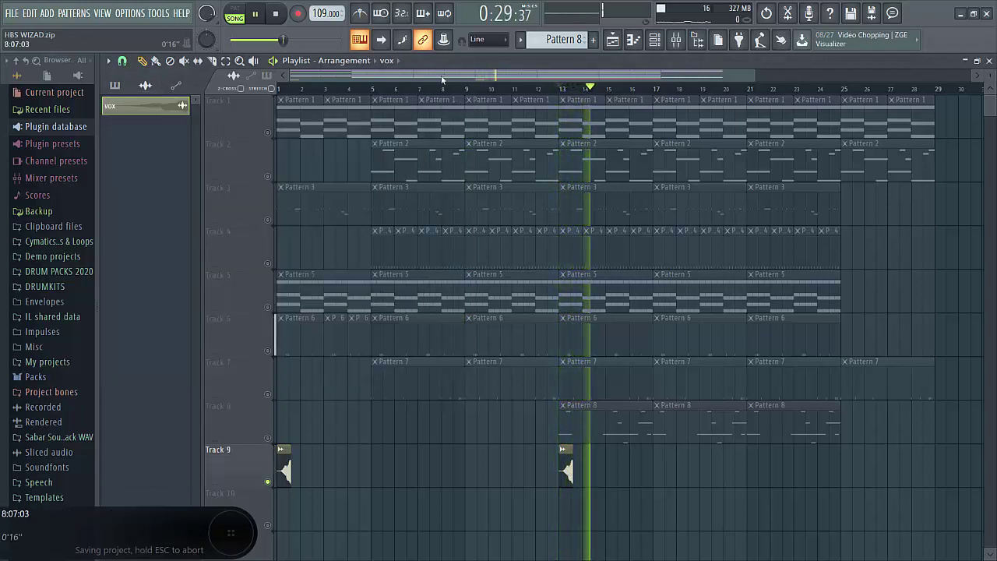
# Unsolo Track 9, play the full arrangement with all tracks in view, and list the project's patterns in the picker
pyautogui.press('space')
pyautogui.rightClick(267, 482)
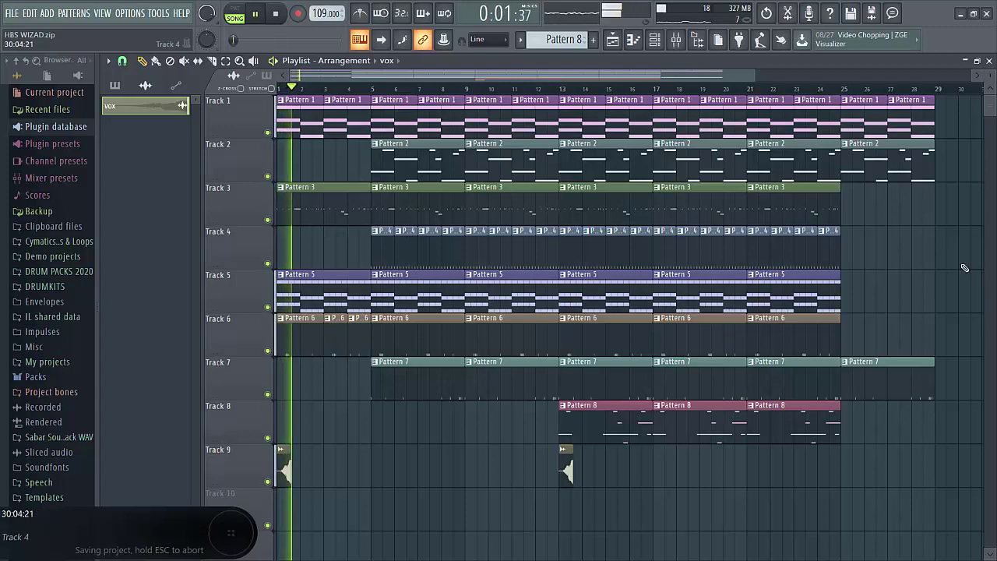
pyautogui.scroll(-2, 928, 216)
pyautogui.scroll(-1, 623, 327)
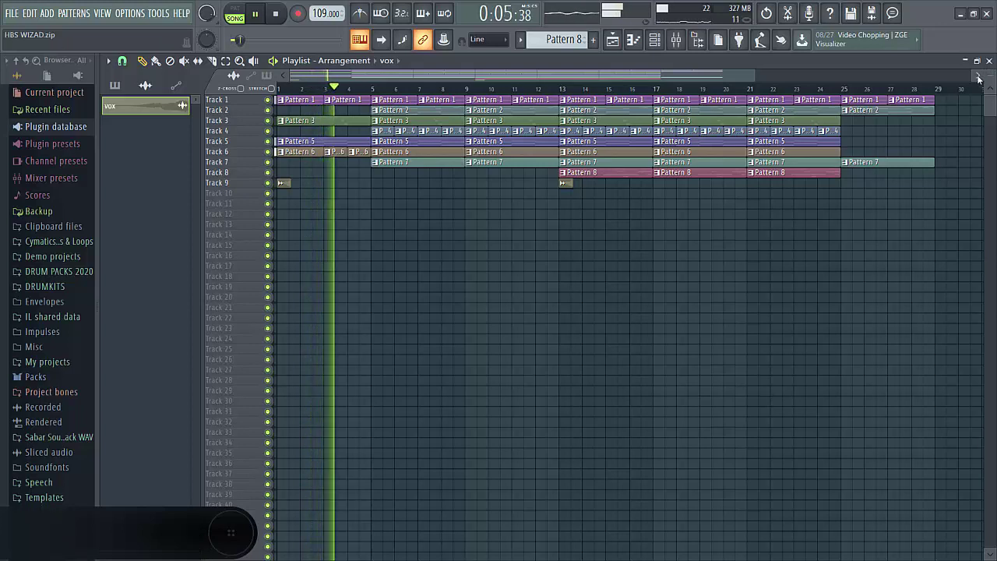
pyautogui.click(115, 85)
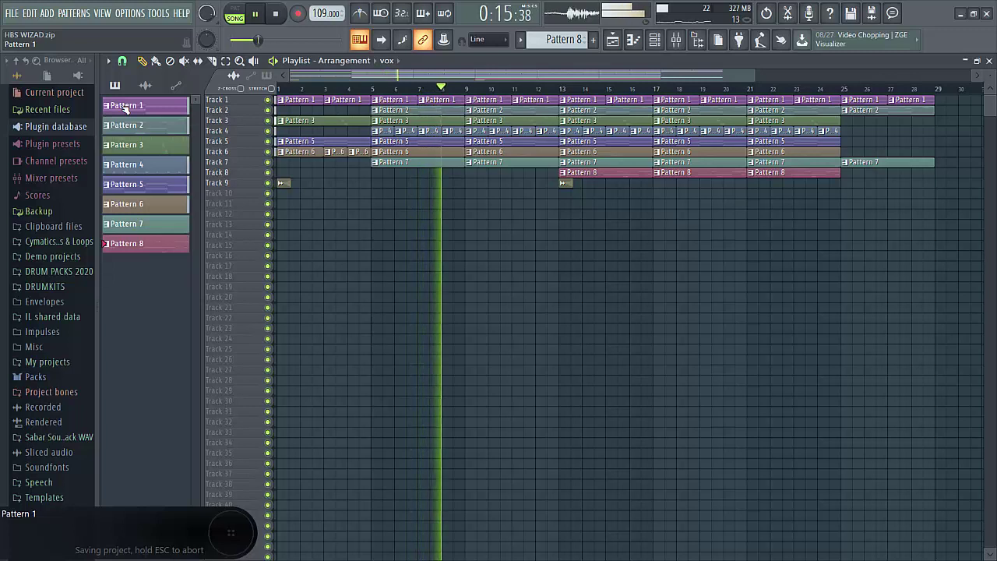
# Examine the effects on the mixer's Master track during playback, and return to the full playlist
pyautogui.click(677, 44)
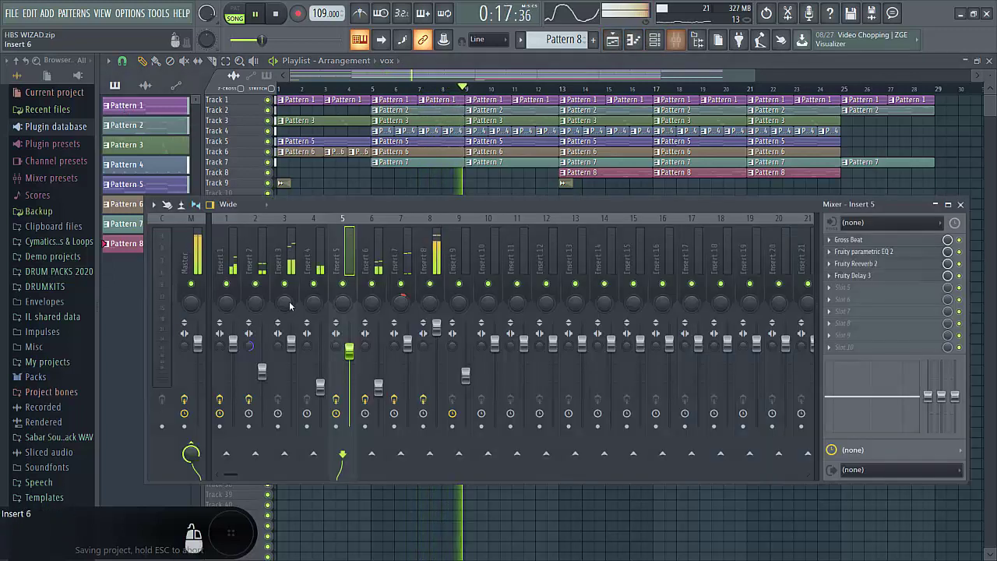
pyautogui.click(193, 267)
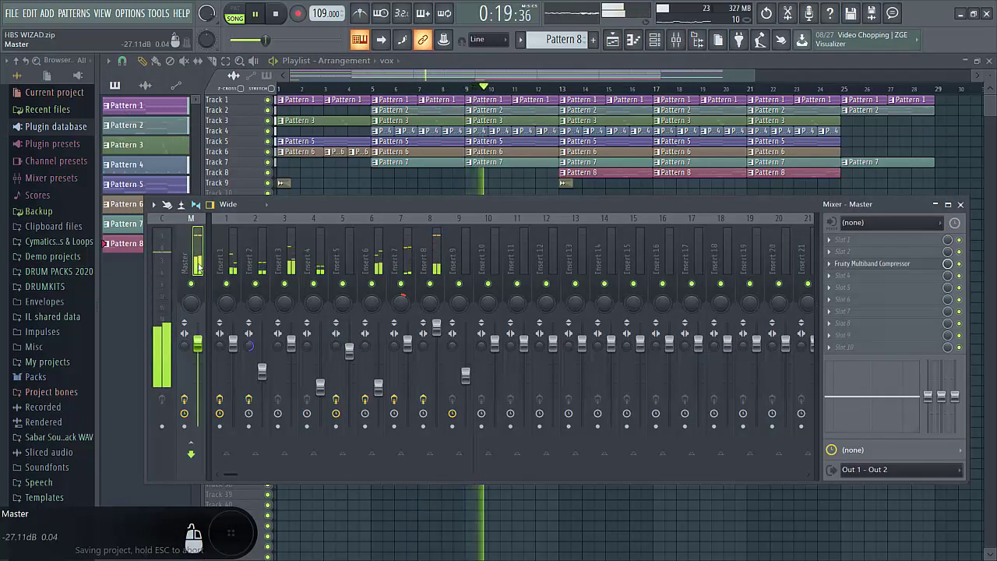
pyautogui.click(613, 41)
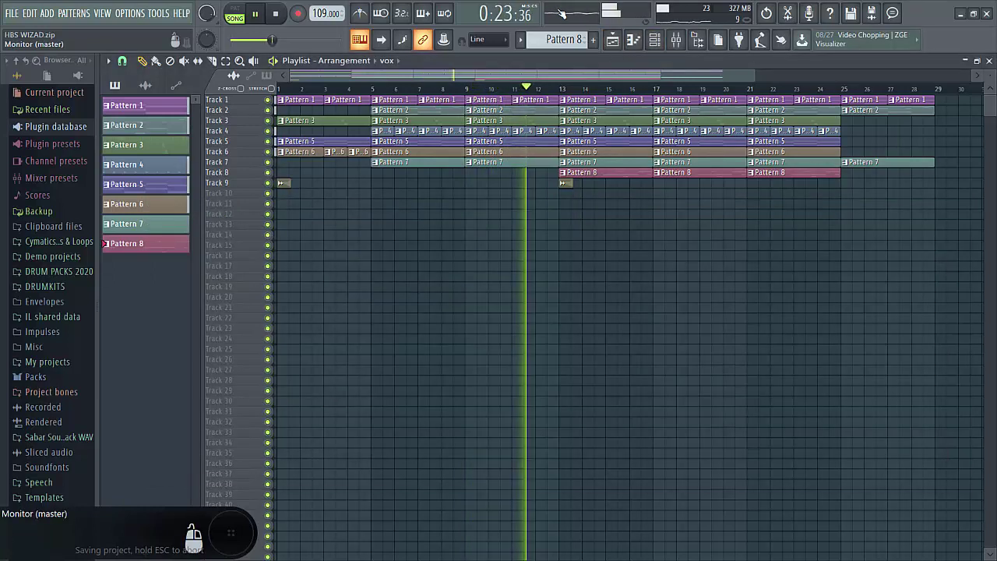